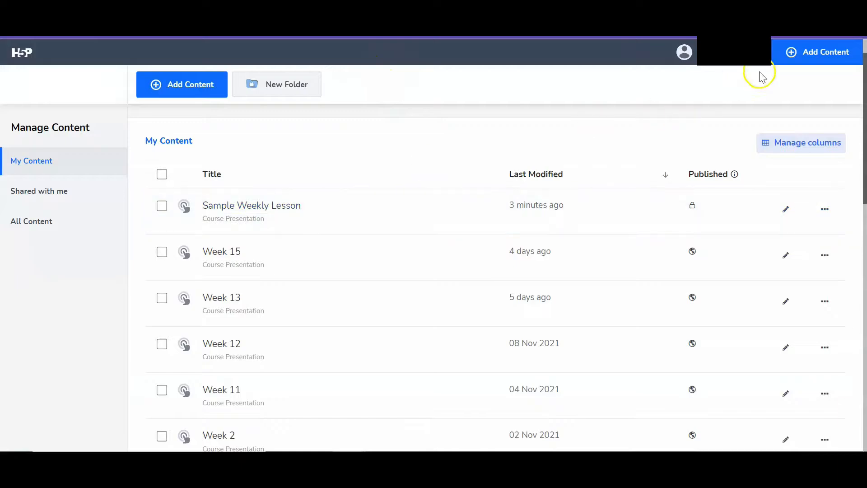
left_click(795, 64)
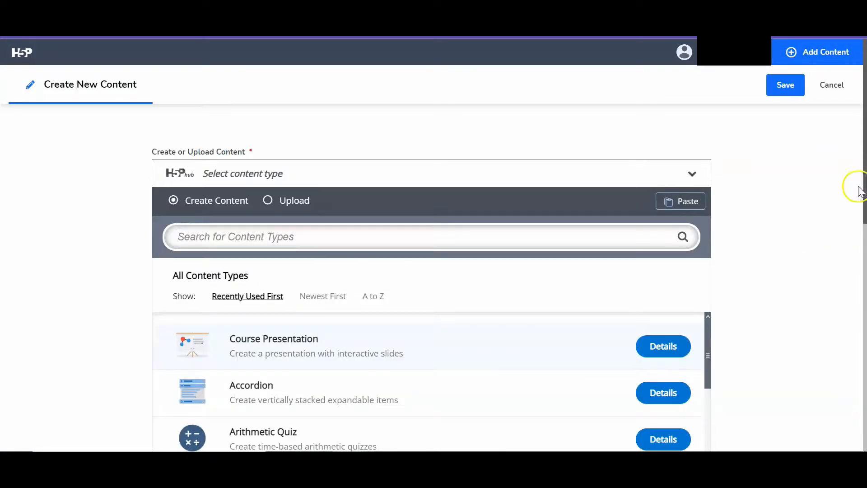
left_click(271, 342)
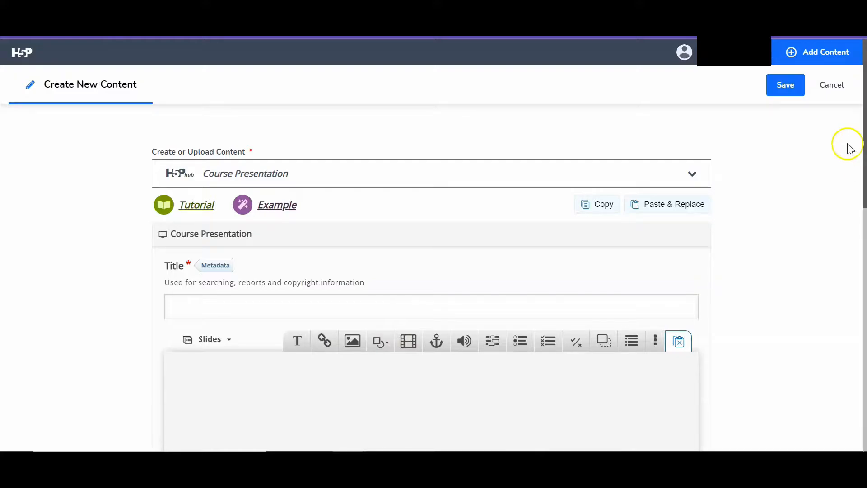
left_click(838, 86)
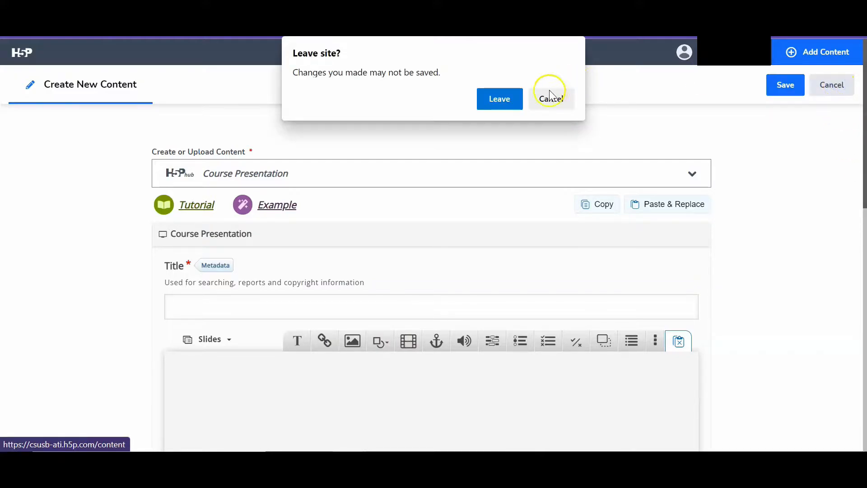
left_click(499, 99)
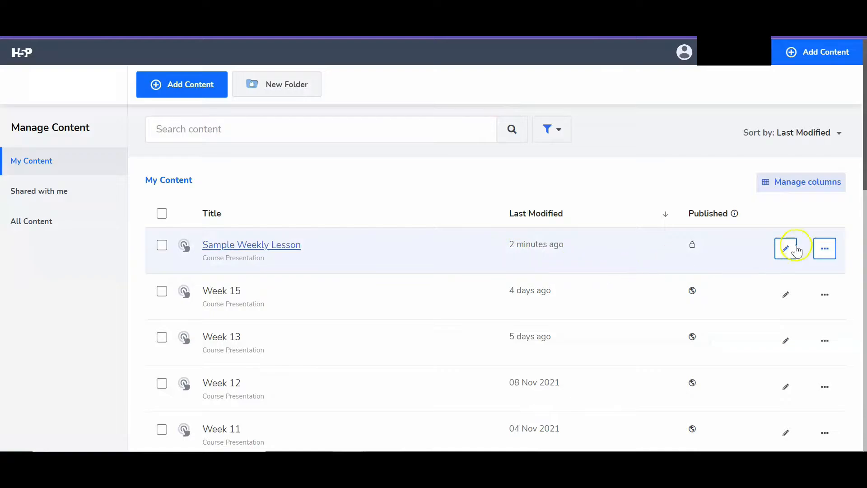
- Open the Sample Weekly Lesson course presentation for editing and go to its first slide
left_click(825, 251)
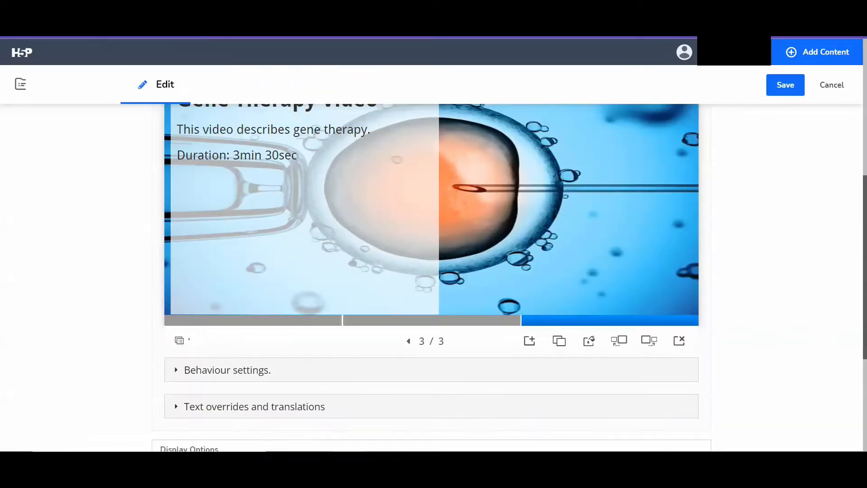
left_click_drag(858, 277, 864, 190)
scroll(864, 191, "down", 3)
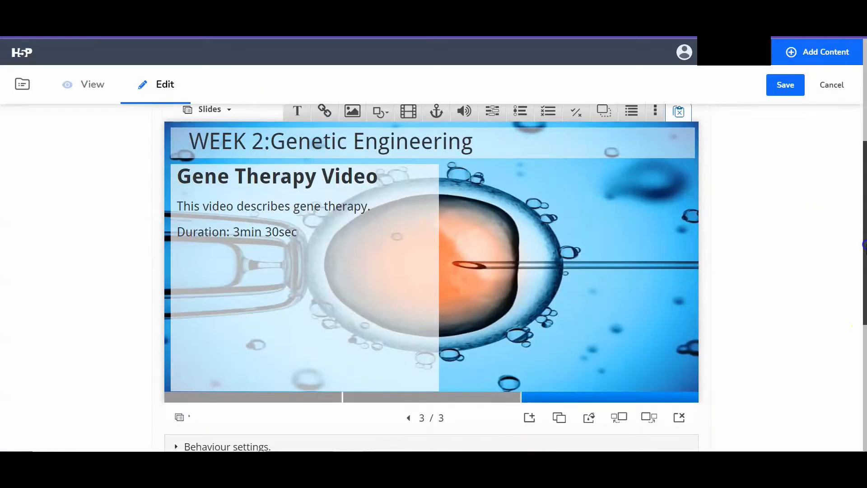
left_click(306, 398)
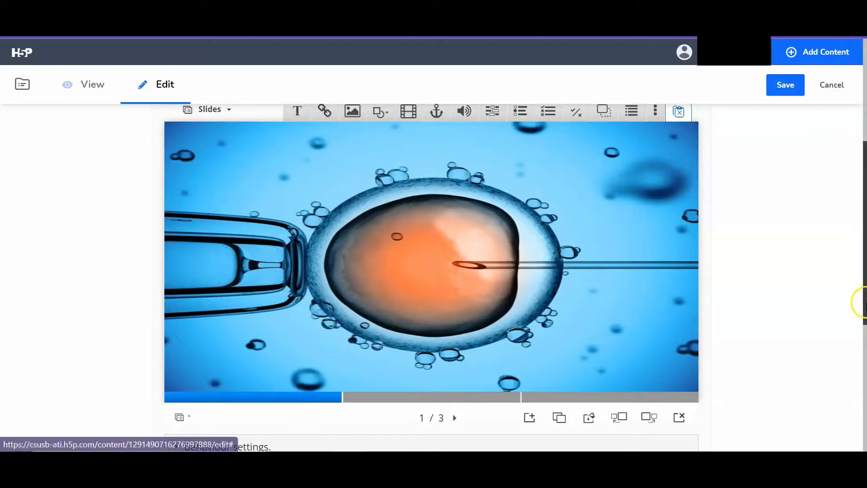
left_click_drag(865, 278, 864, 268)
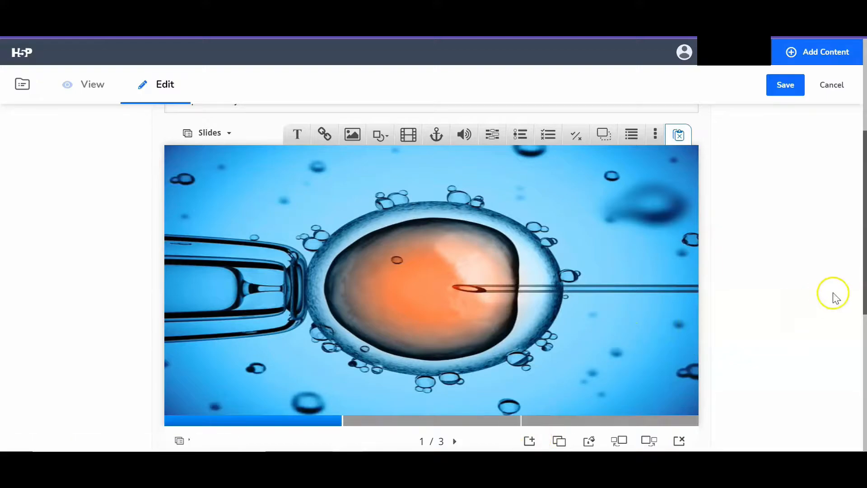
left_click_drag(863, 286, 863, 308)
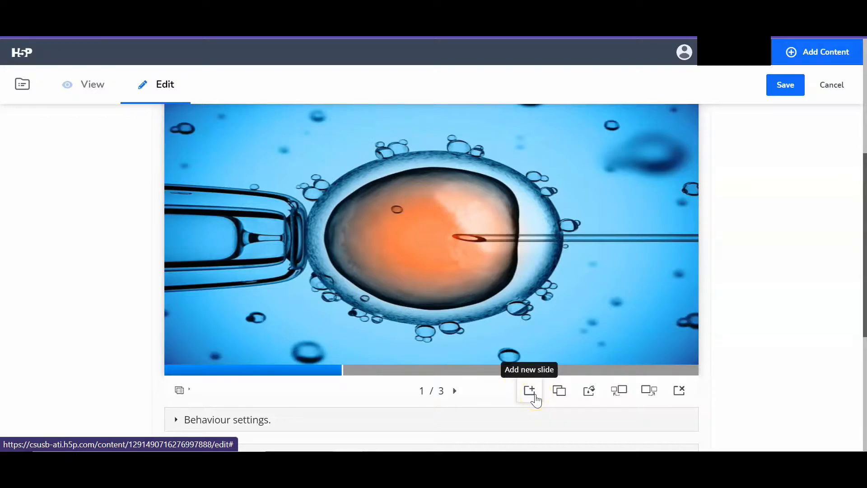
- Examine the slide background settings for the whole template and for this slide only, including the image and color fill options
left_click(560, 391)
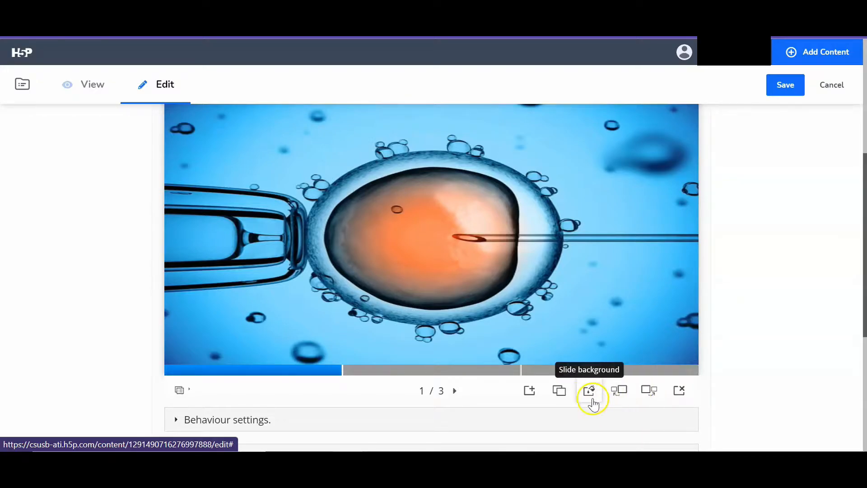
left_click(590, 391)
left_click(590, 391)
left_click(590, 391)
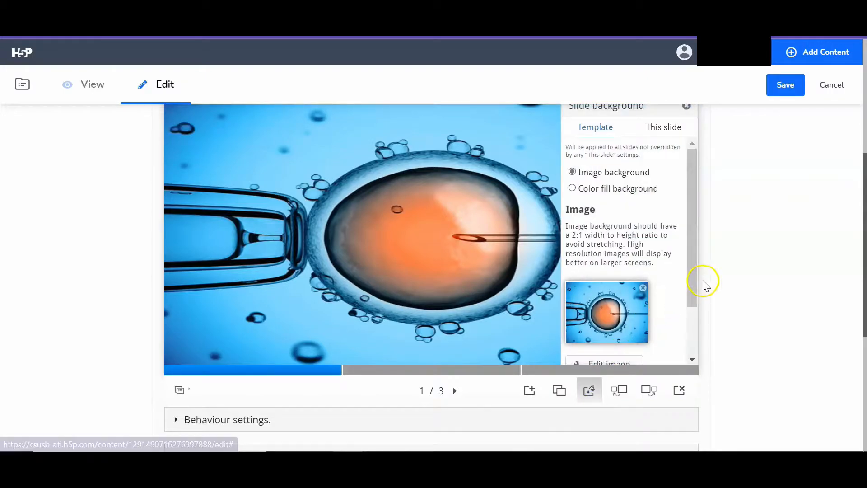
left_click_drag(690, 294, 693, 308)
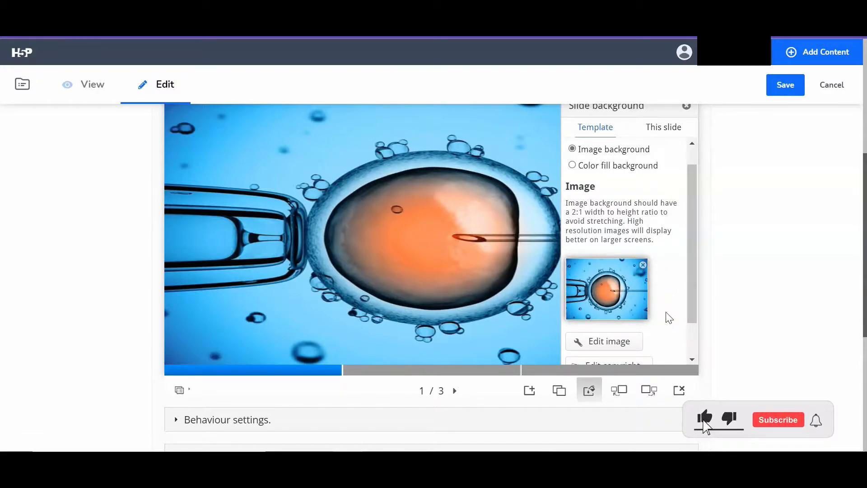
left_click_drag(693, 280, 682, 242)
left_click(668, 126)
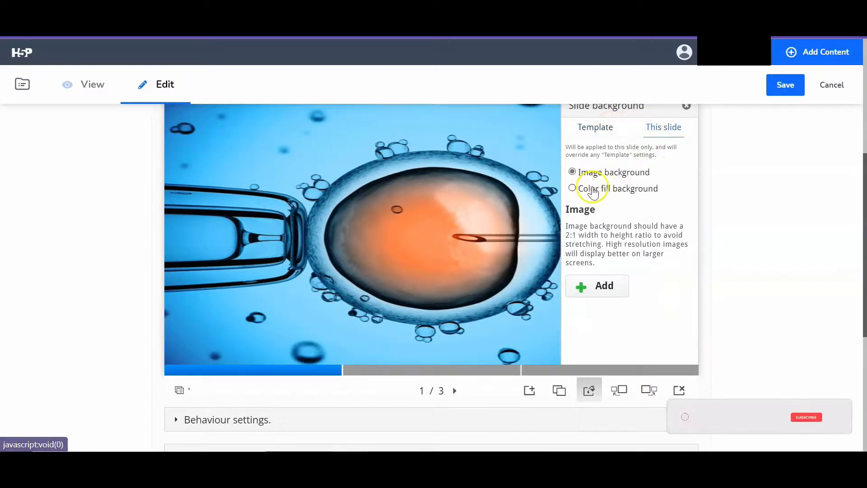
left_click(573, 189)
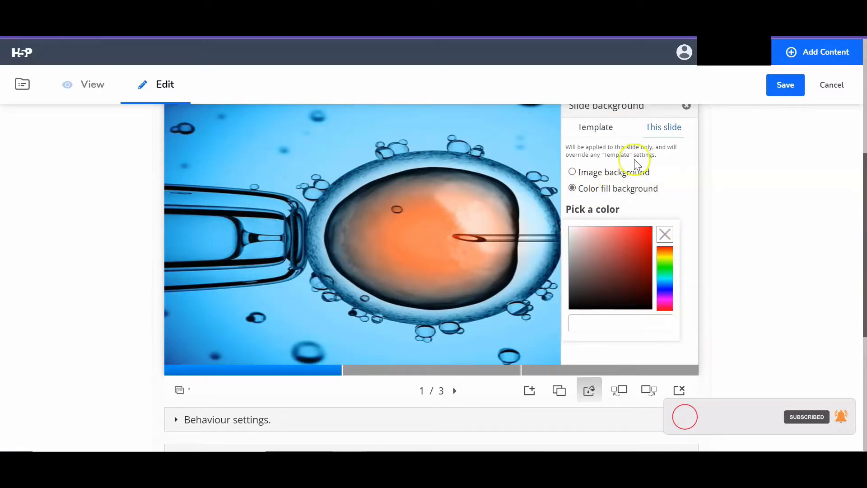
left_click(578, 173)
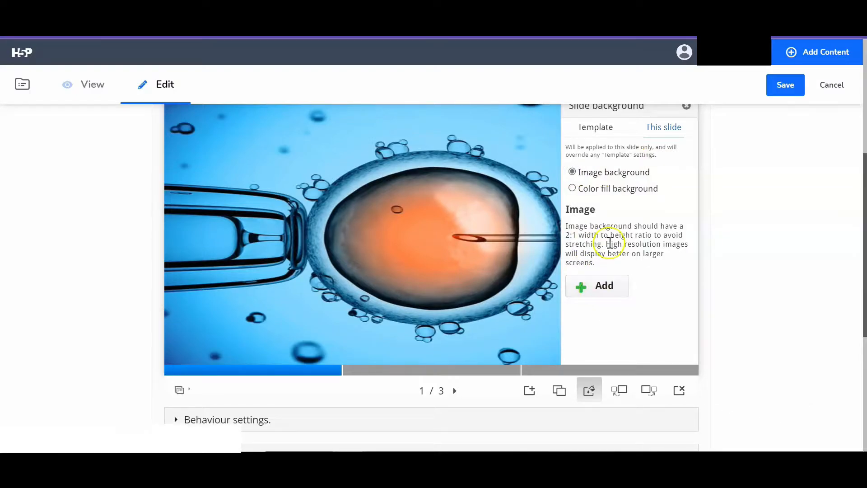
left_click(604, 131)
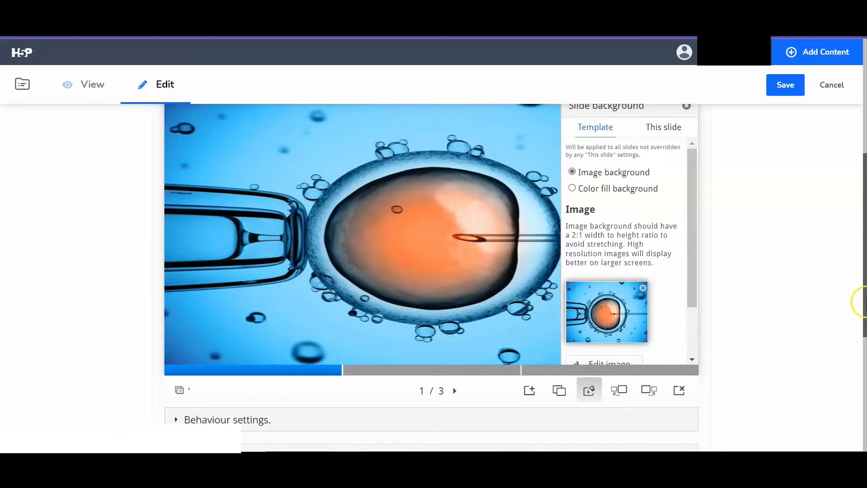
left_click(687, 107)
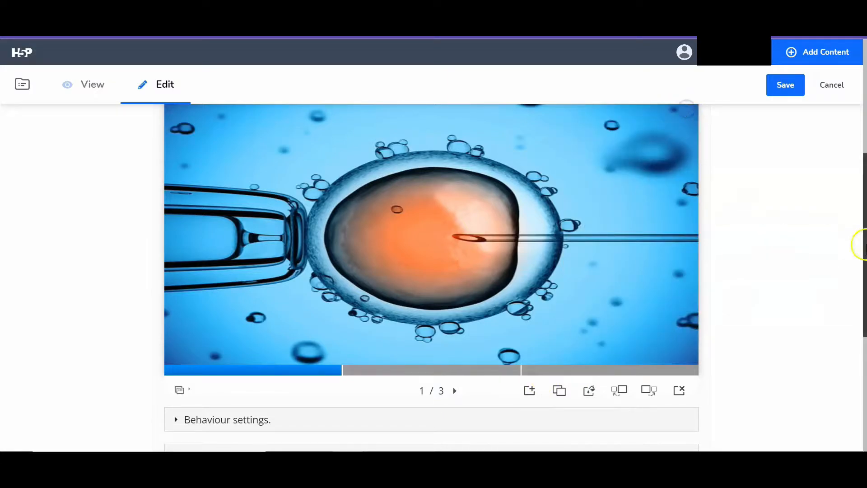
left_click_drag(861, 242, 863, 221)
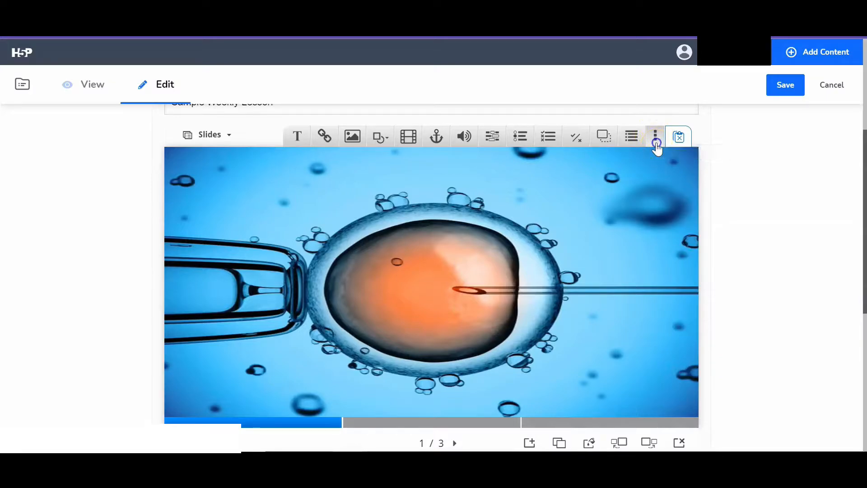
left_click(656, 141)
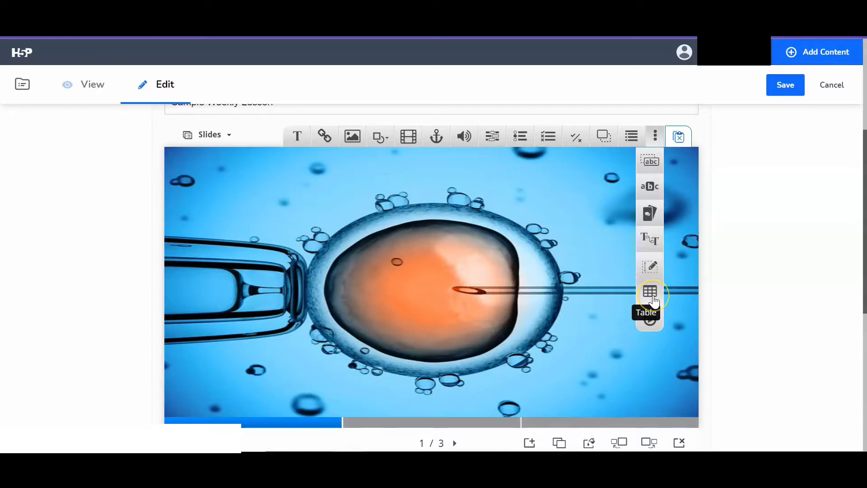
left_click(763, 299)
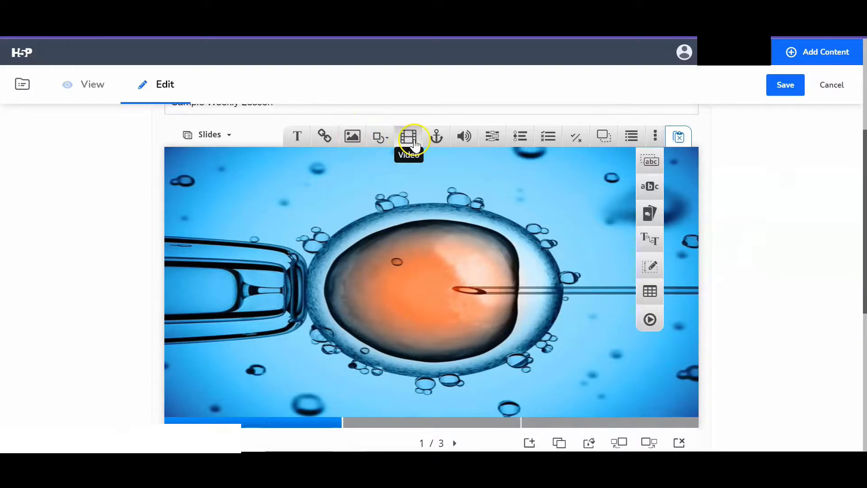
left_click(660, 138)
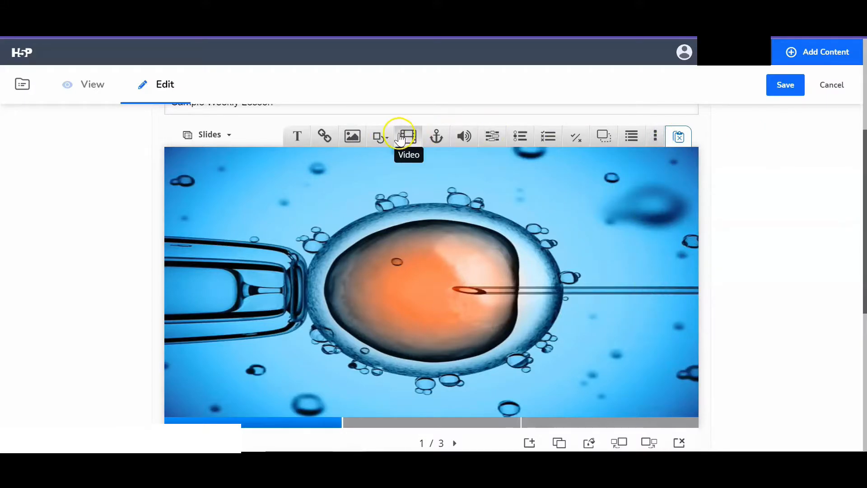
- Add a rectangle shape to the first slide and make its white fill color semi-transparent
left_click(378, 136)
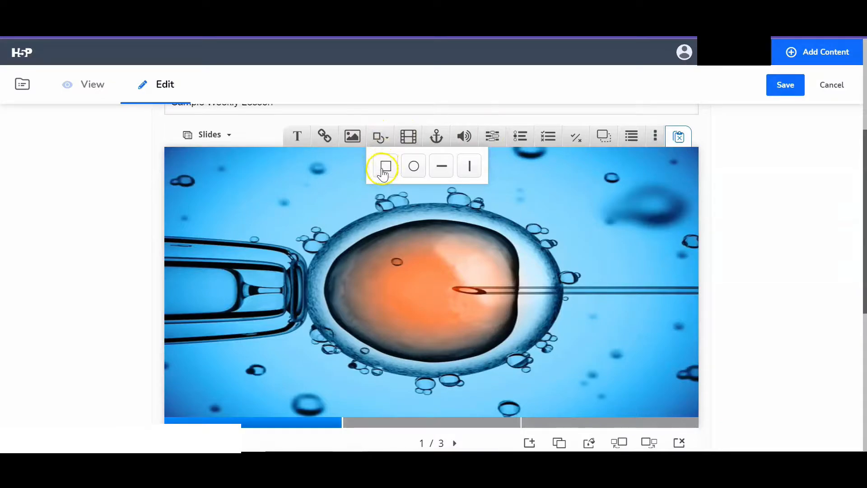
left_click(382, 171)
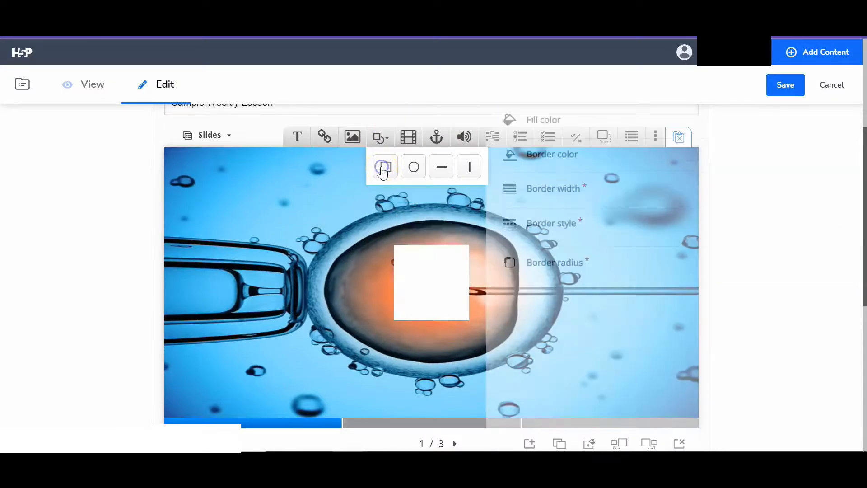
left_click_drag(863, 194, 864, 154)
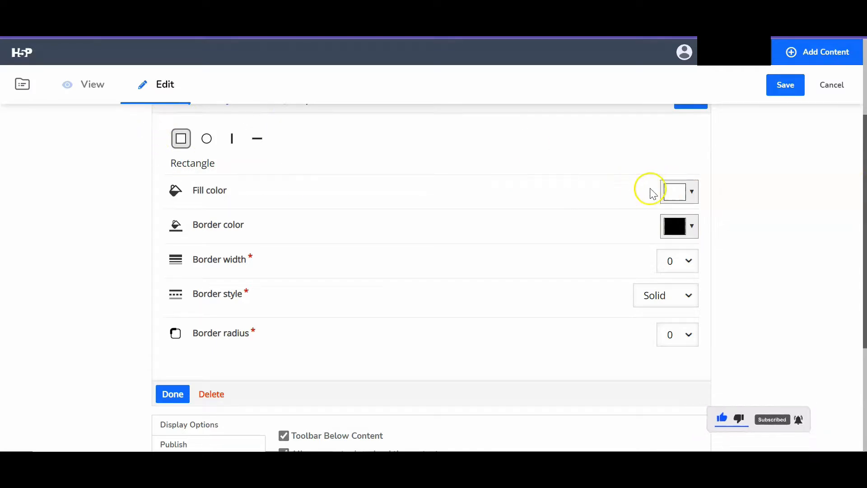
left_click(691, 194)
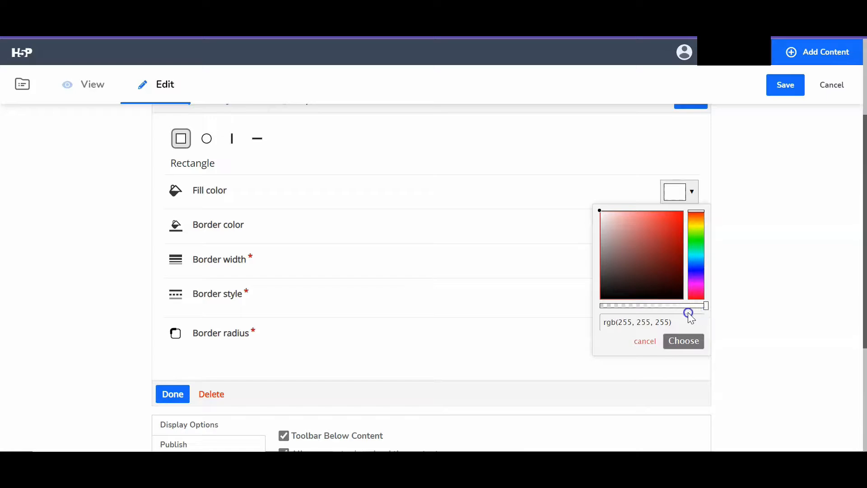
left_click_drag(704, 310, 676, 314)
left_click(679, 340)
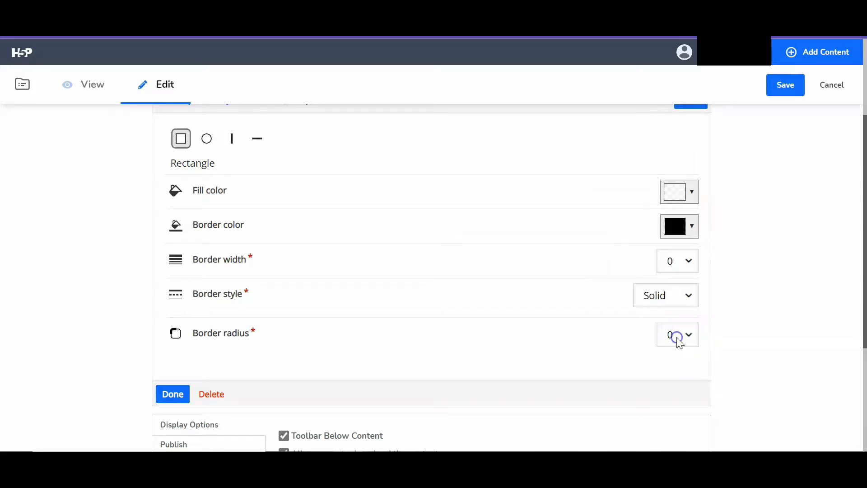
- Set the rectangle's border color to fully transparent, rgba(0, 0, 0, 0), and finish the shape settings
left_click(696, 226)
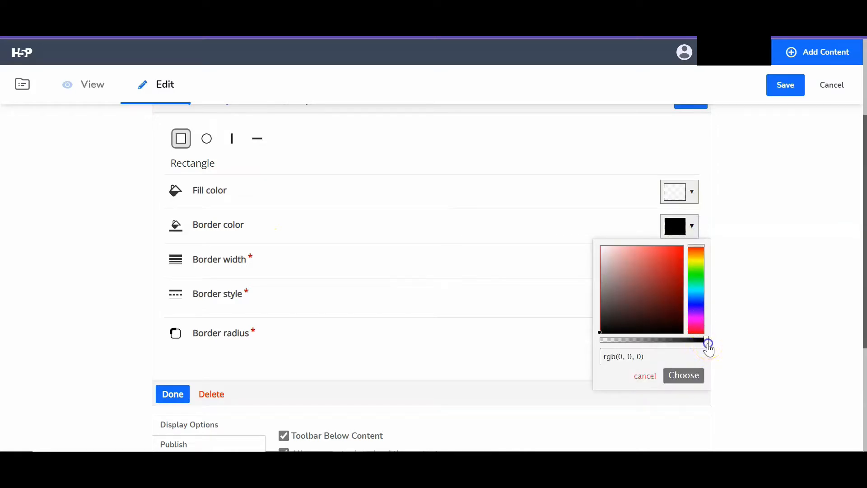
left_click_drag(708, 347, 599, 346)
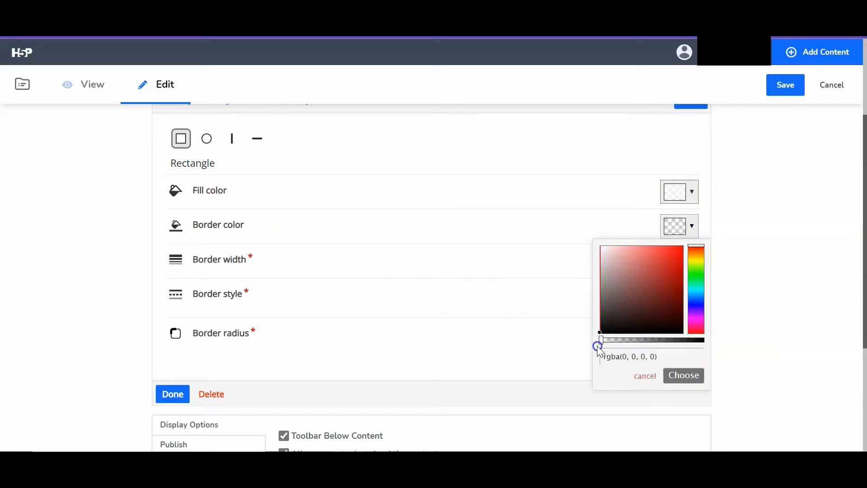
left_click(686, 377)
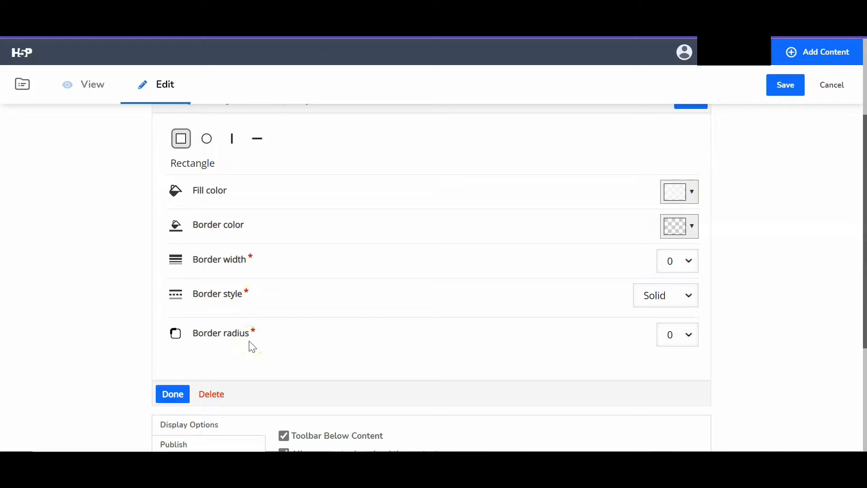
left_click(172, 394)
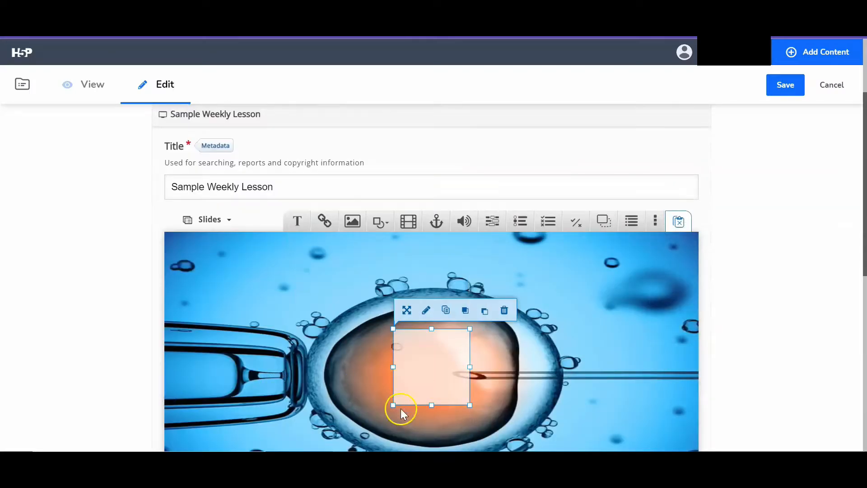
- Enlarge the semi-transparent rectangle to cover almost the whole first slide, leaving a narrow margin of the background image
left_click_drag(392, 405, 351, 391)
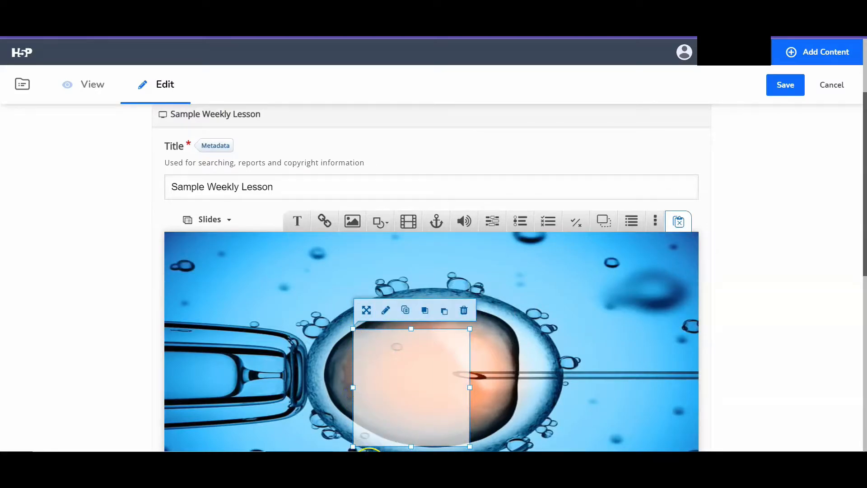
left_click_drag(358, 447, 235, 426)
scroll(234, 426, "down", 1)
left_click_drag(295, 364, 175, 340)
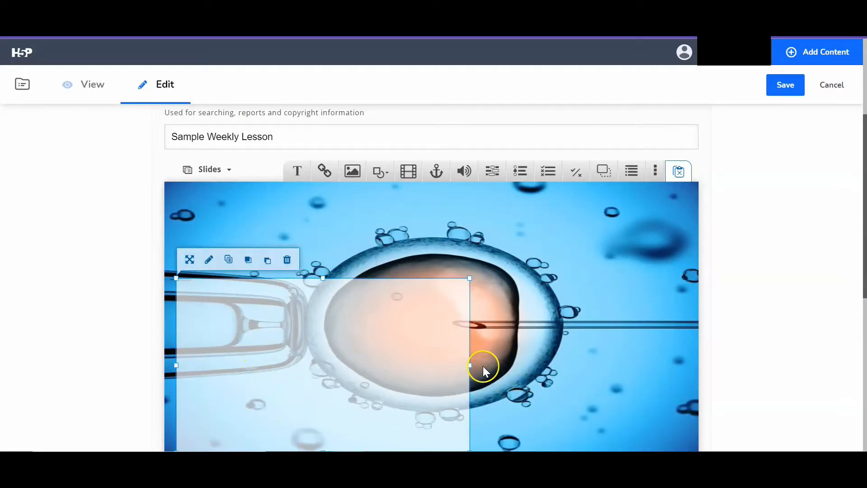
left_click_drag(472, 365, 688, 361)
left_click_drag(431, 278, 428, 209)
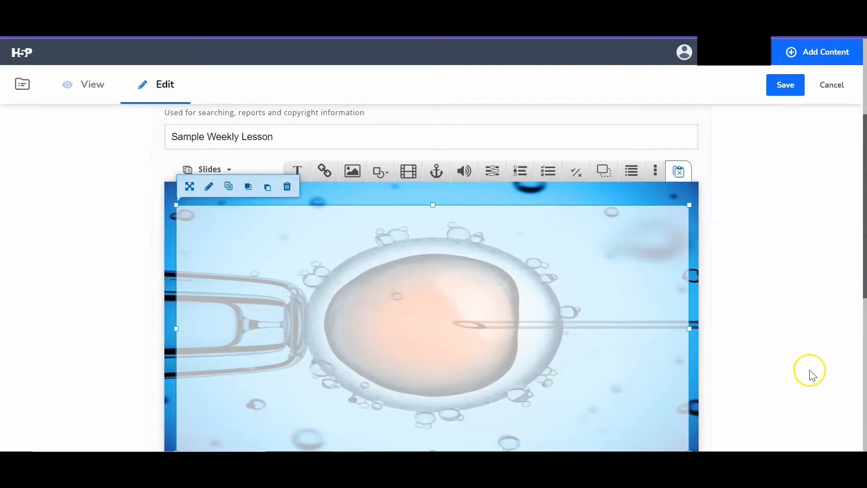
- Add a text element reading Week 2 Assignments to the first slide and make the text bold
left_click(296, 172)
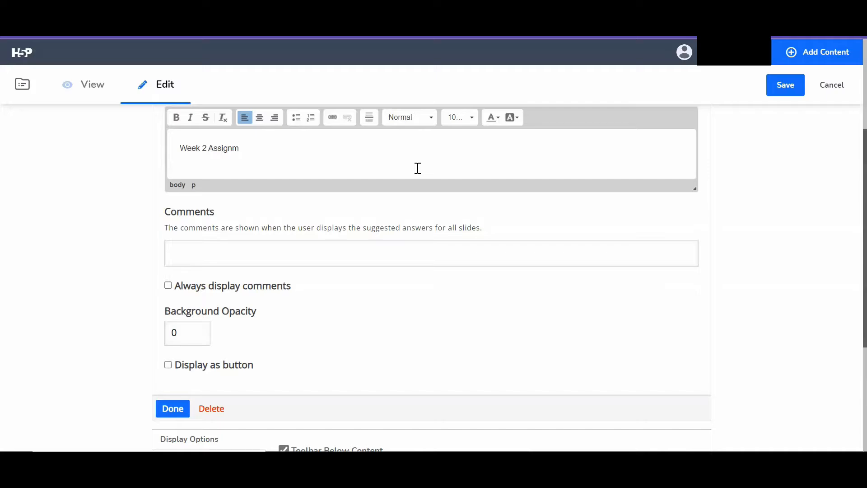
left_click(322, 159)
left_click_drag(323, 158, 185, 148)
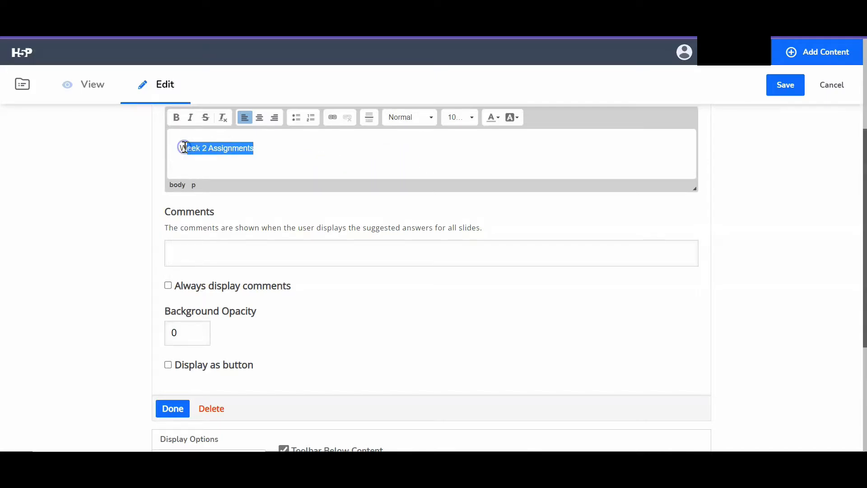
left_click_drag(271, 155, 188, 163)
left_click(177, 118)
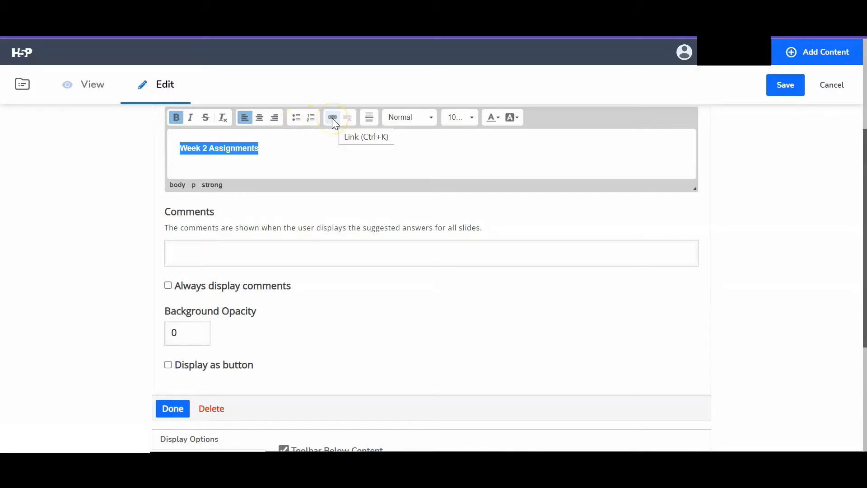
- Insert a horizontal line below the Week 2 Assignments heading
left_click(320, 141)
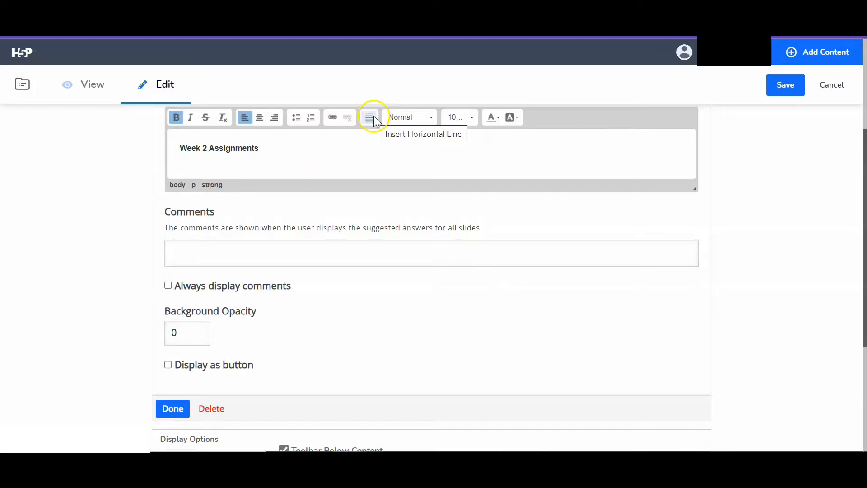
left_click(328, 144)
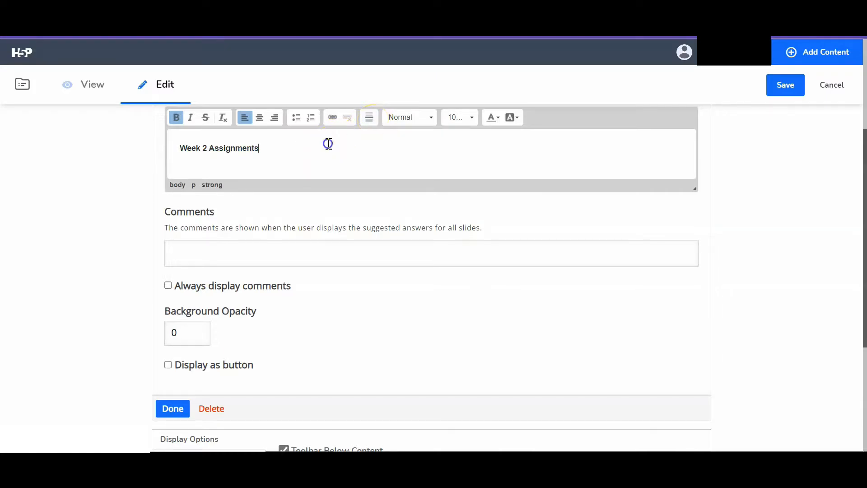
left_click(371, 118)
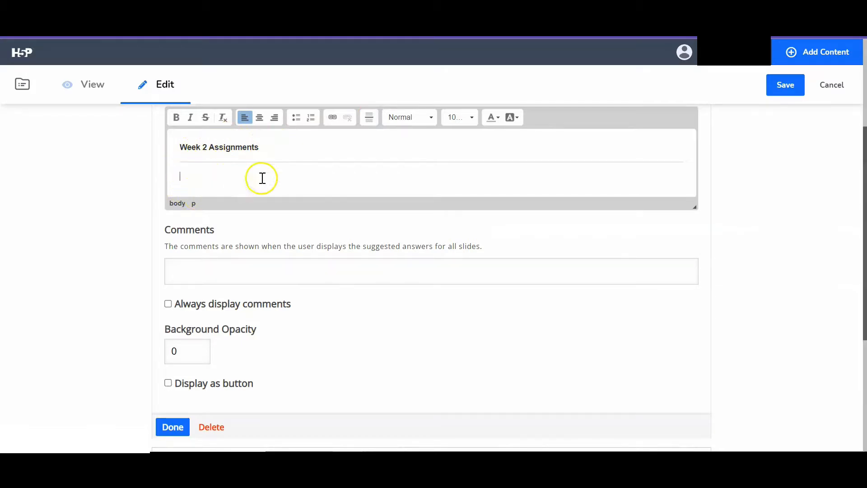
- Set the font size of the bold Week 2 Assignments heading to 150%
left_click(432, 118)
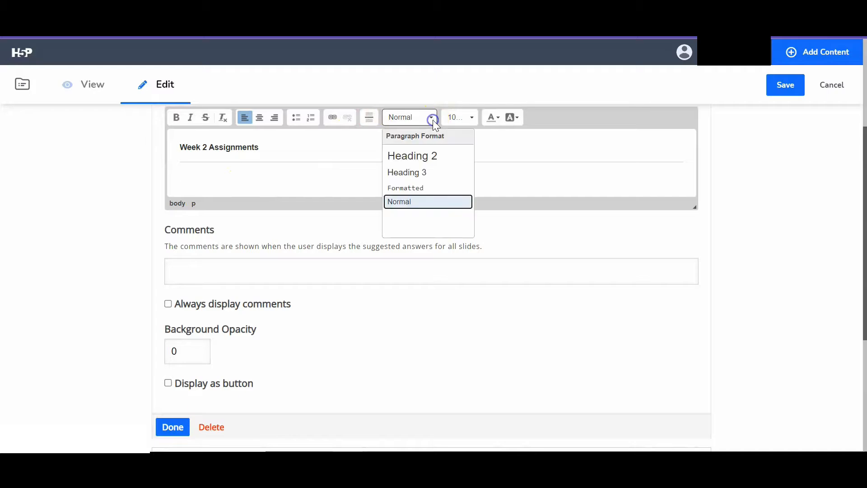
left_click(466, 121)
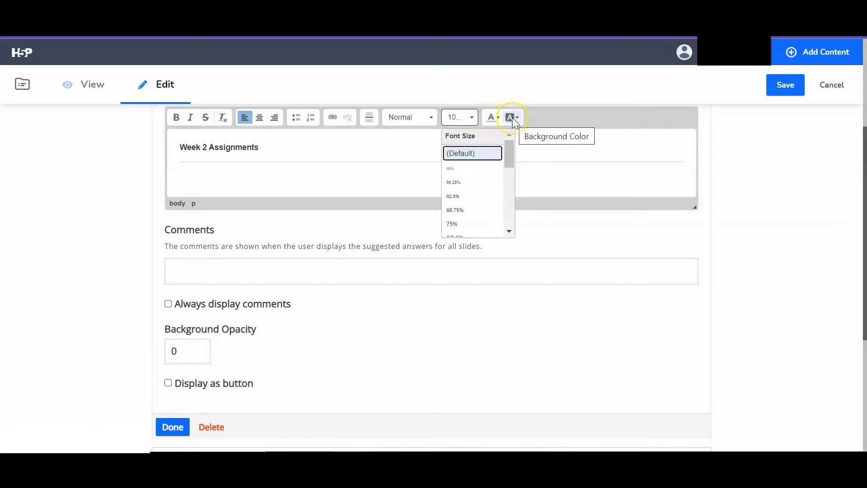
double_click(221, 150)
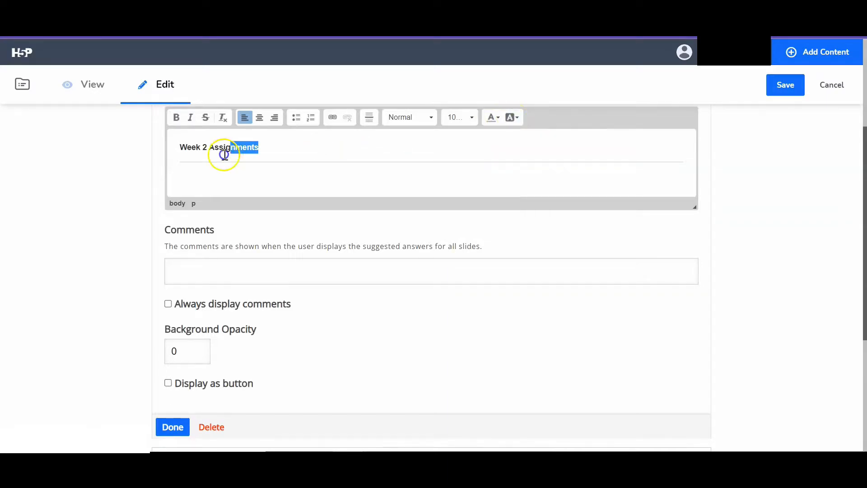
left_click(119, 158)
key("ctrl+a")
key("ctrl+b")
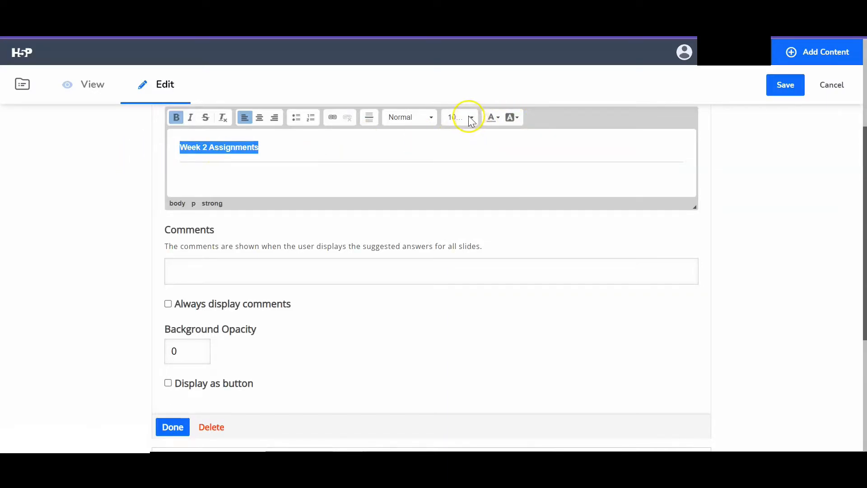
left_click(471, 117)
scroll(510, 206, "down", 3)
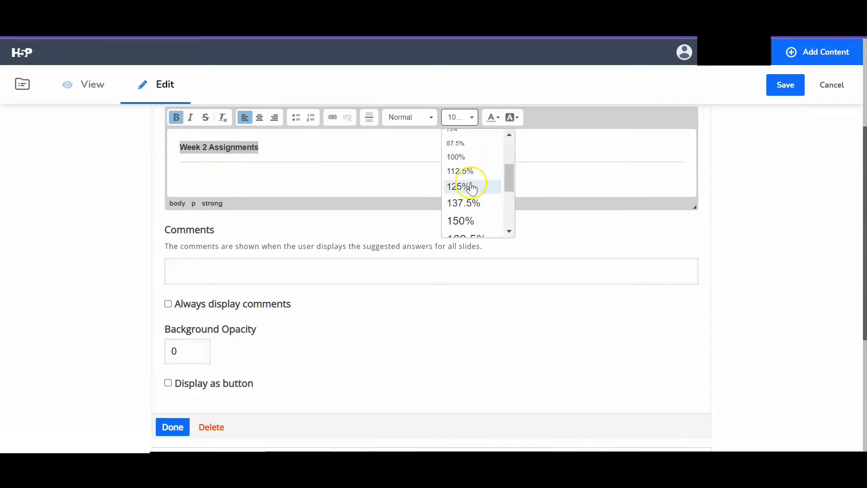
left_click(470, 221)
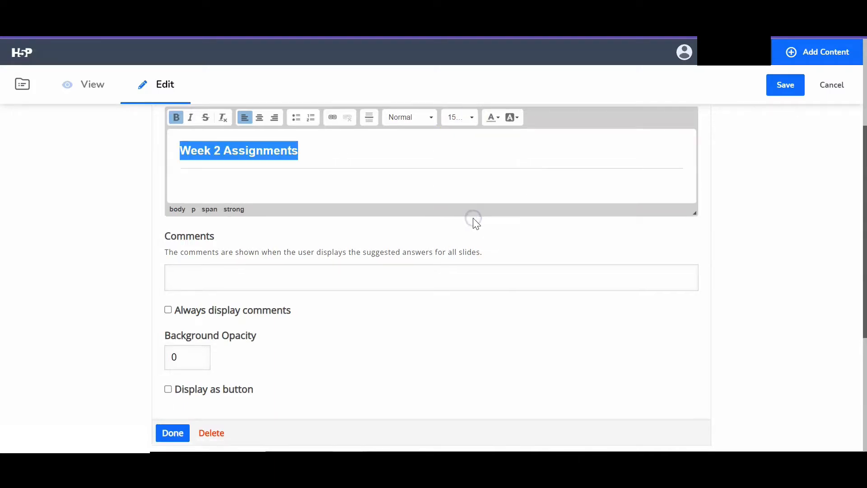
- Finish the text element and enlarge its box to begin near the rectangle's left edge and extend higher and farther right
left_click(173, 434)
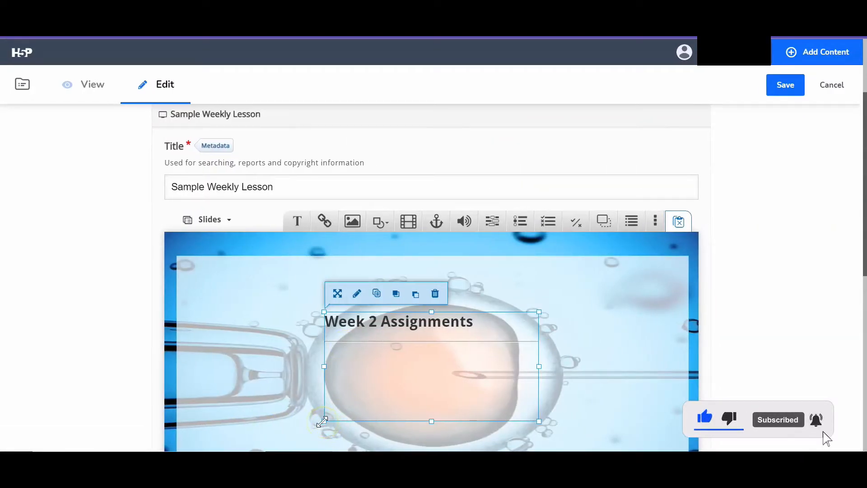
left_click_drag(323, 421, 182, 417)
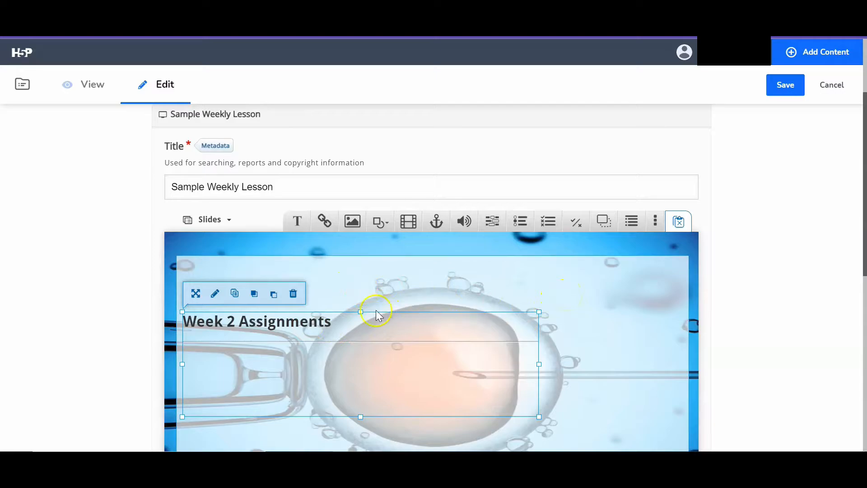
left_click_drag(539, 312, 579, 272)
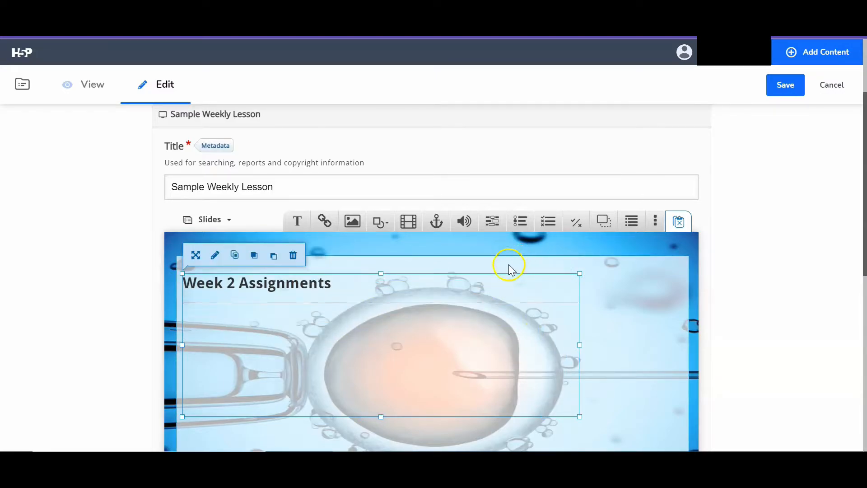
- Make the background rectangle's white fill color more opaque and finish the shape settings
left_click(214, 241)
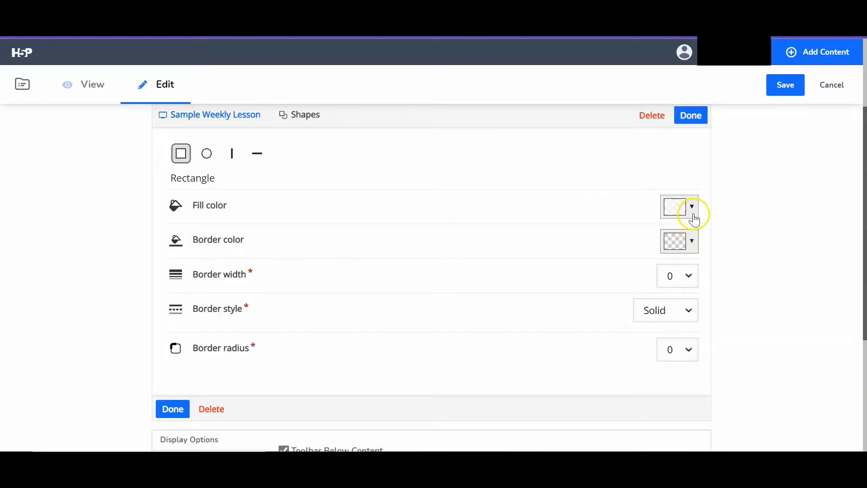
left_click(693, 217)
left_click(670, 320)
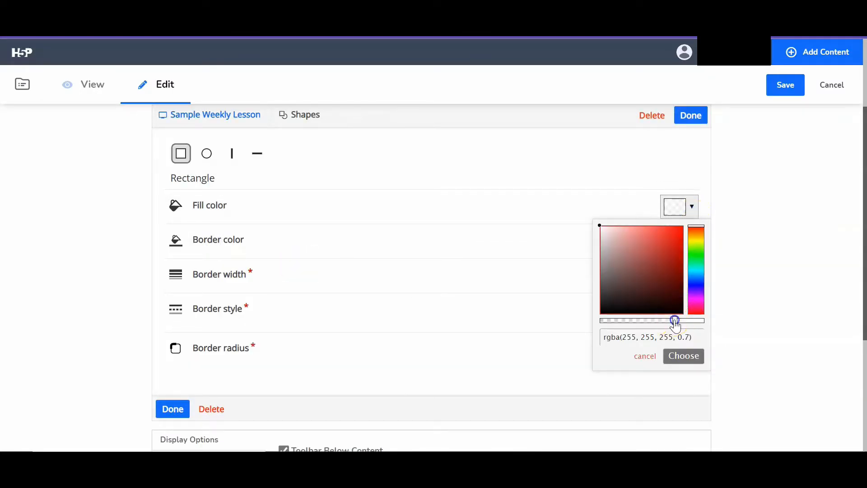
left_click_drag(675, 322, 691, 322)
left_click(682, 356)
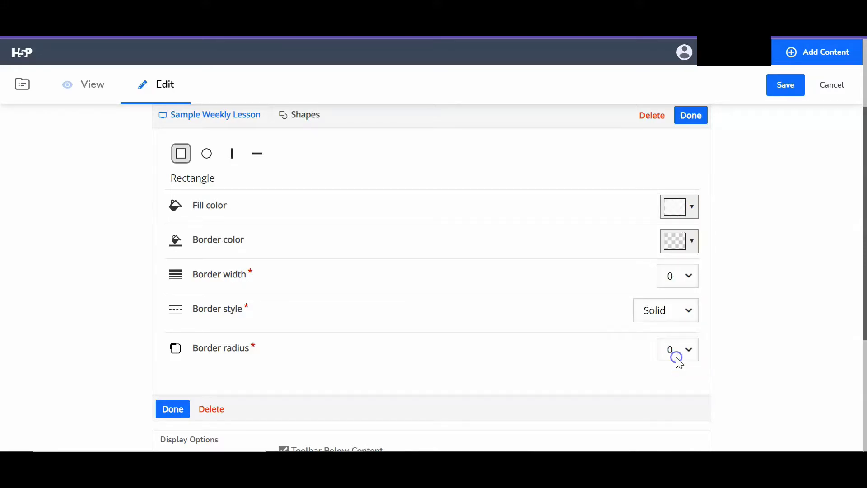
left_click(691, 116)
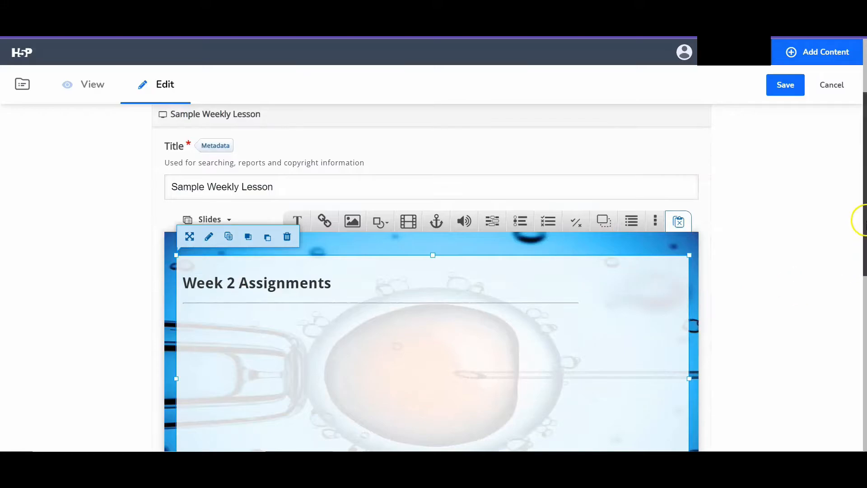
- Reopen the rectangle's settings, then leave the editor and discard the unsaved changes
left_click_drag(866, 220, 866, 230)
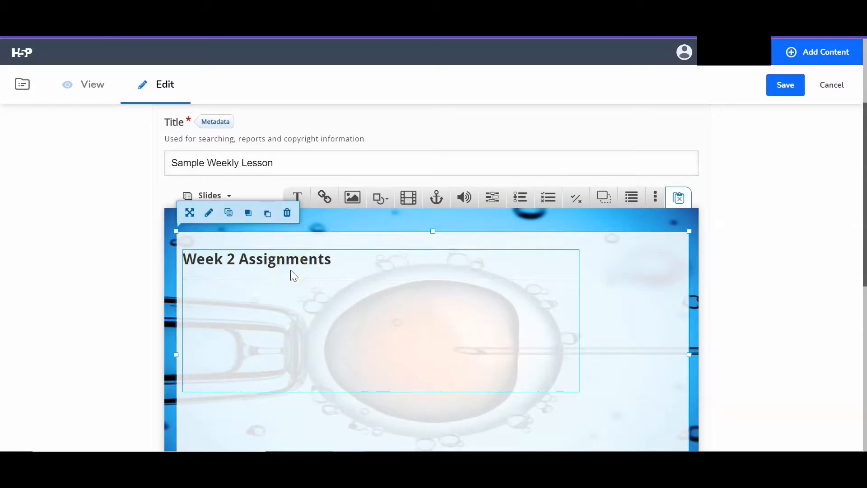
left_click(208, 213)
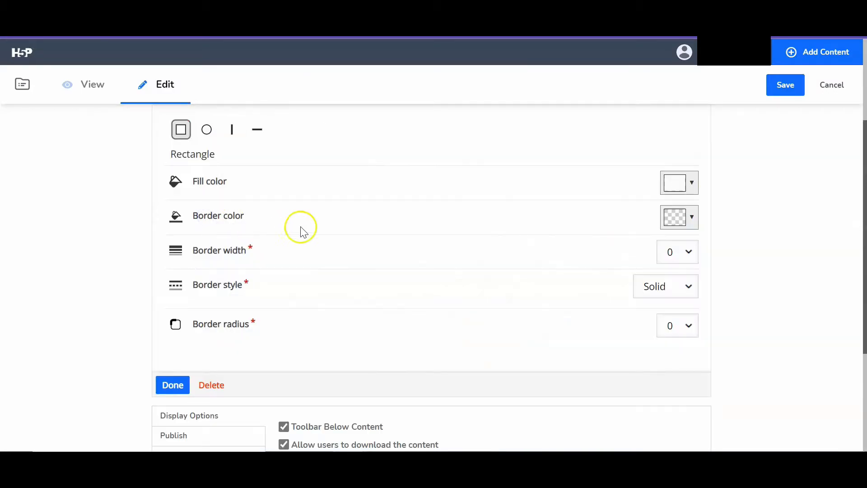
left_click(830, 87)
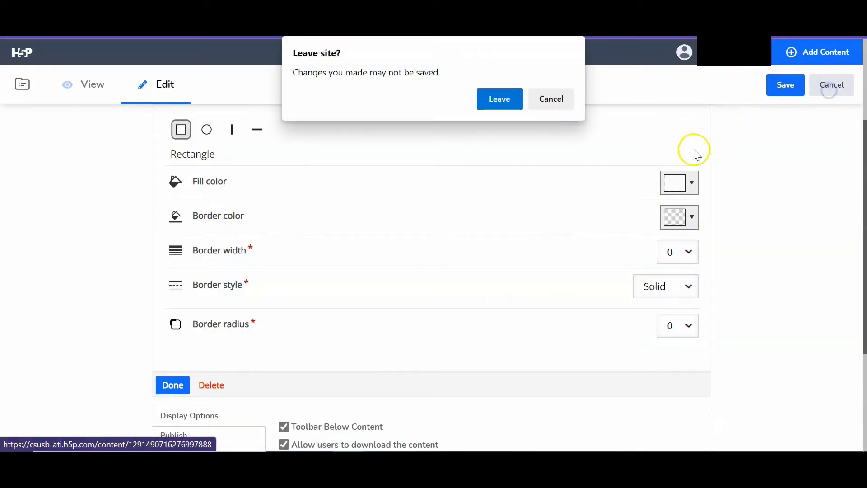
left_click(509, 100)
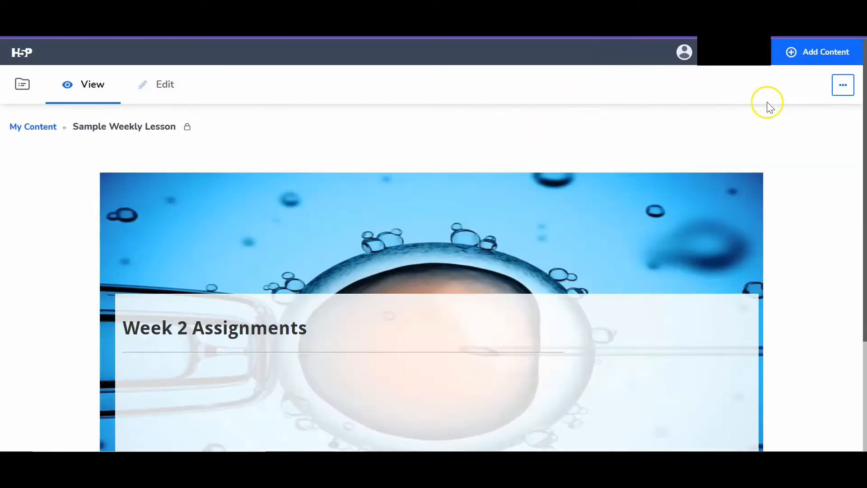
- Reopen the lesson for editing and add the line Gene Therapy Article below the divider in the Week 2 Assignments text
left_click(163, 86)
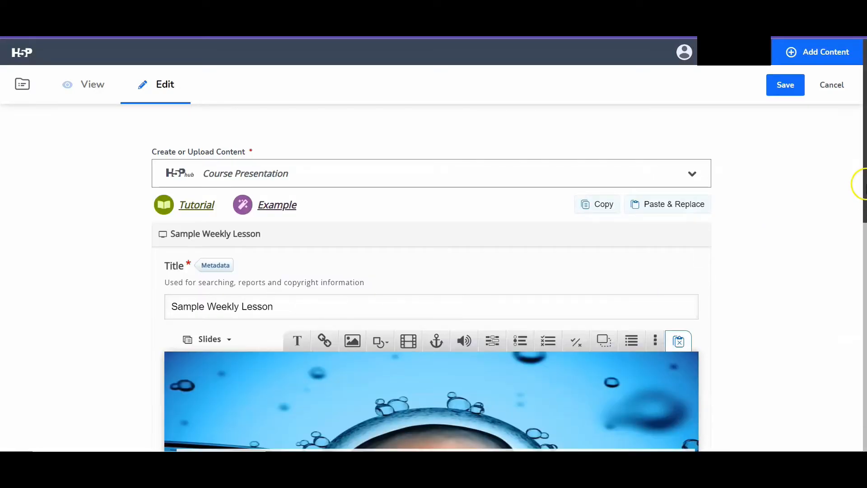
left_click_drag(864, 186, 863, 295)
left_click(340, 244)
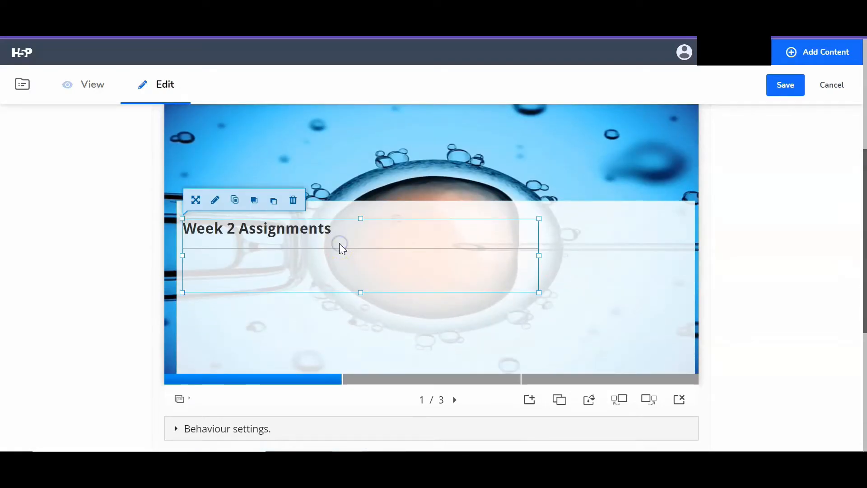
left_click(215, 201)
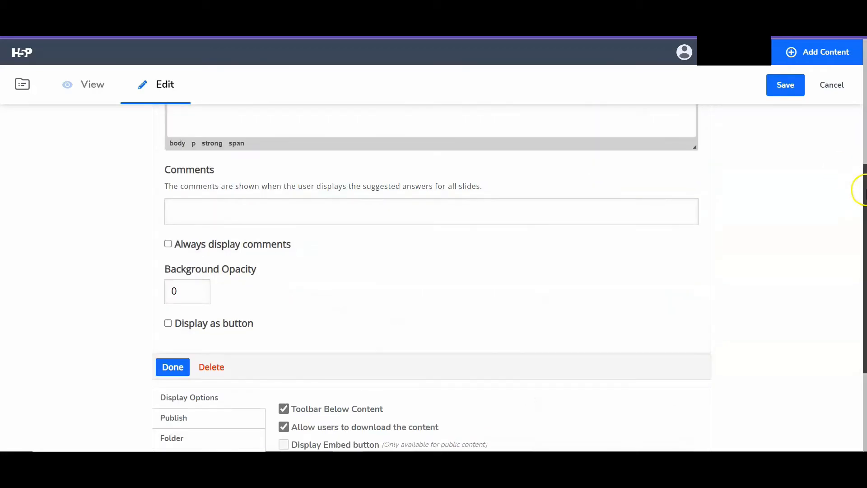
left_click_drag(860, 190, 860, 151)
left_click(323, 198)
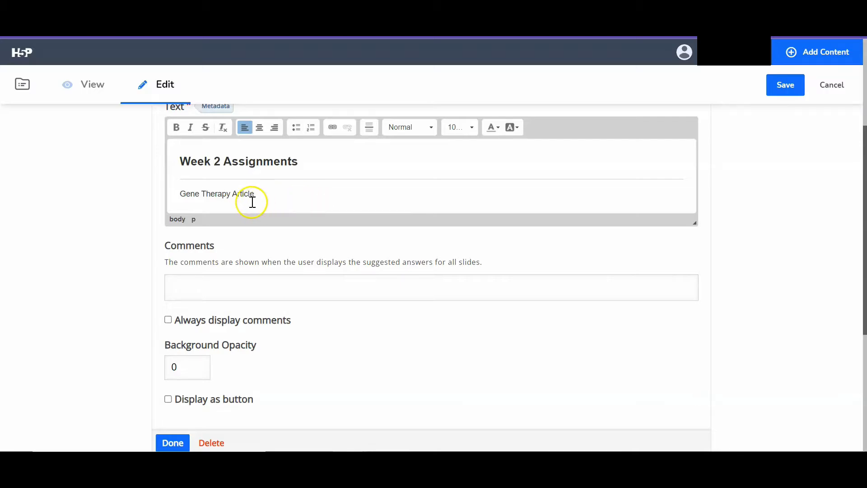
- Examine the link settings for the Gene Therapy Article text and close them without adding a link
left_click_drag(277, 190, 172, 188)
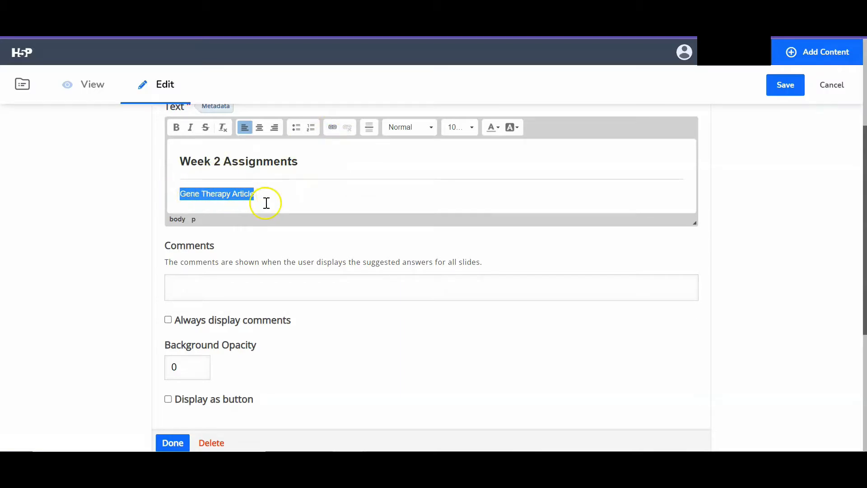
left_click(328, 127)
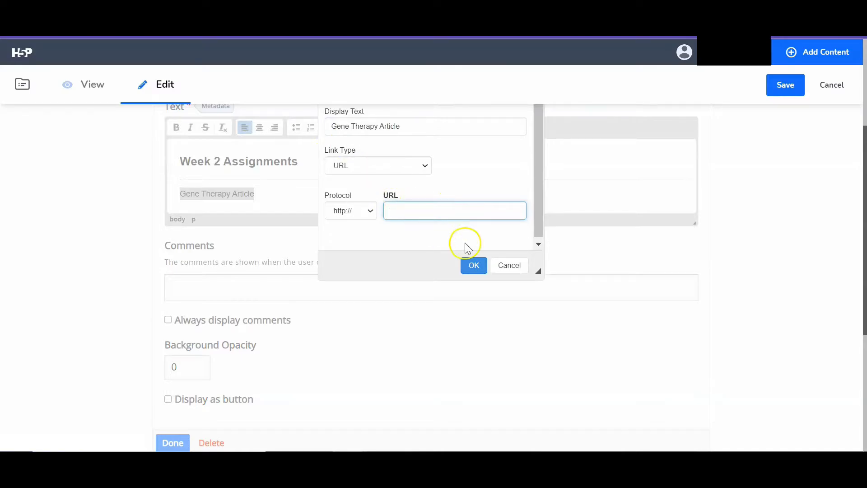
left_click(522, 265)
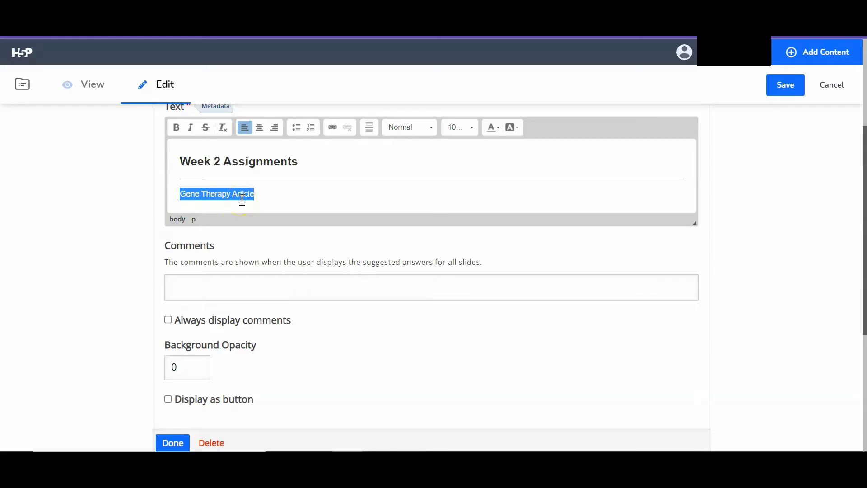
- Save the Sample Weekly Lesson presentation and look over its published first slide
left_click(782, 90)
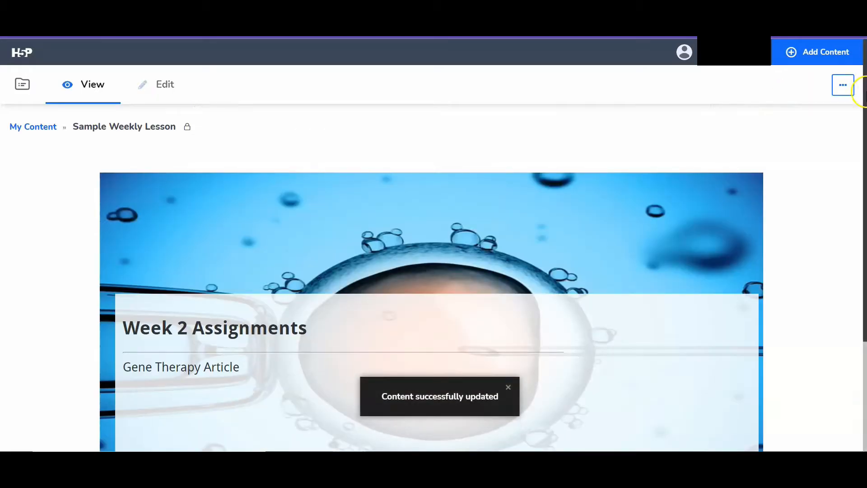
scroll(857, 171, "down", 1)
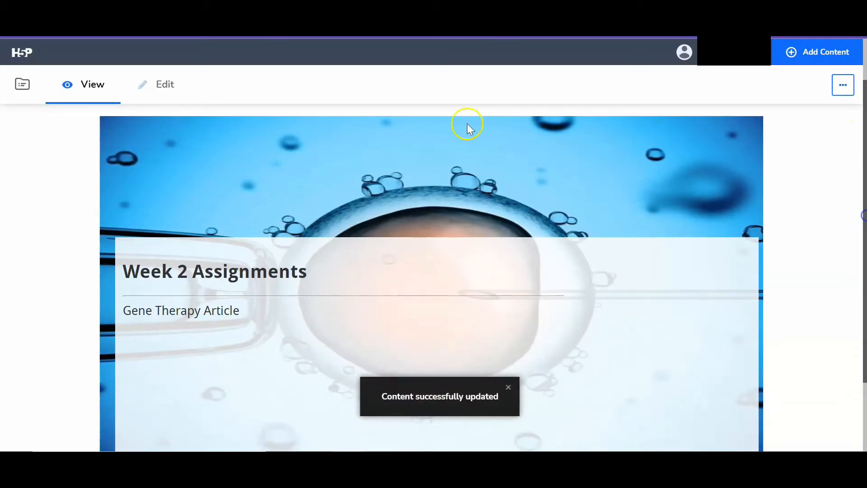
- Reopen the lesson for editing and go to the second slide
left_click(165, 84)
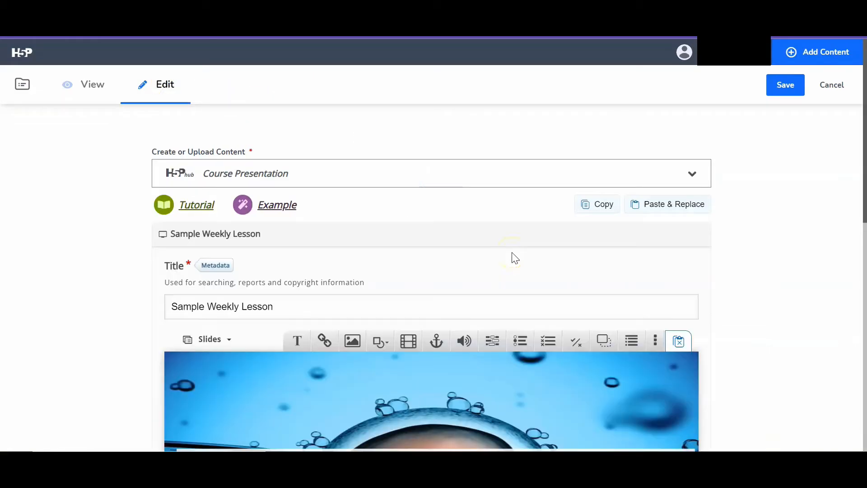
scroll(600, 296, "down", 5)
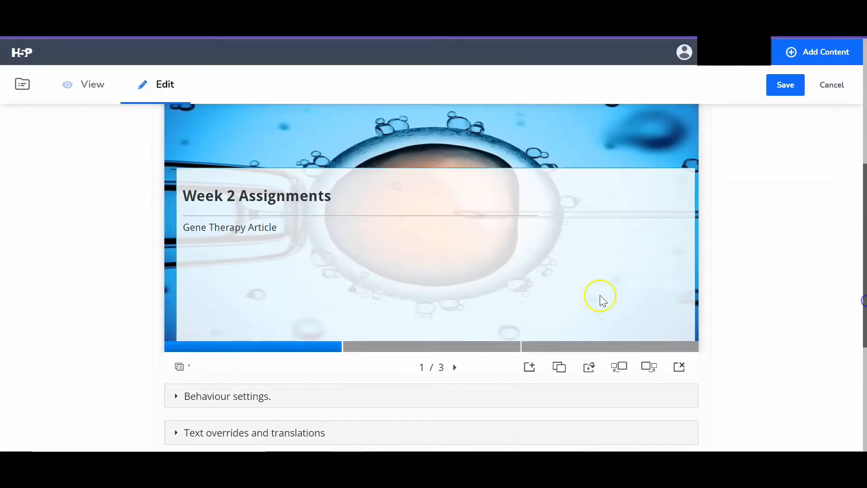
left_click(467, 348)
left_click_drag(865, 313, 865, 279)
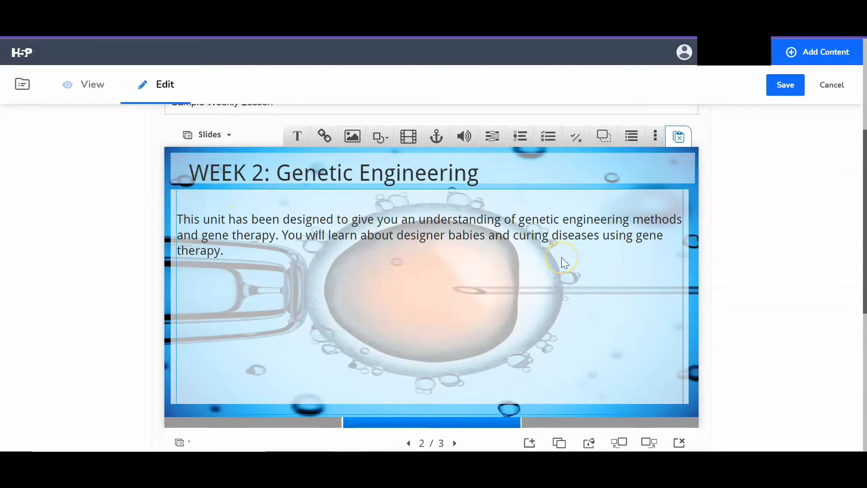
- Delete both empty video elements from the third slide, Gene Therapy Video
left_click(538, 422)
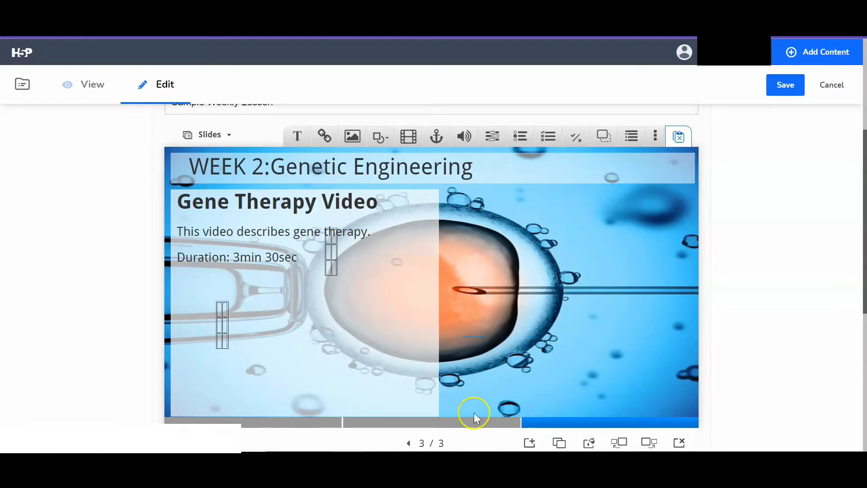
left_click(419, 425)
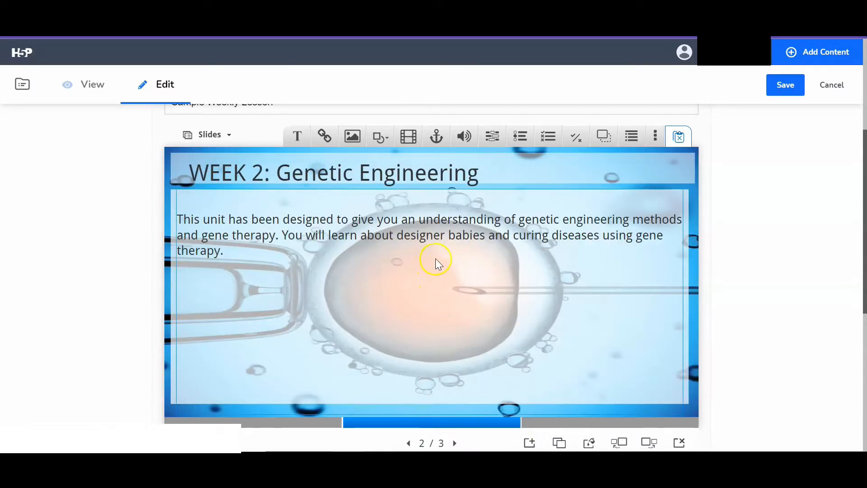
left_click(548, 423)
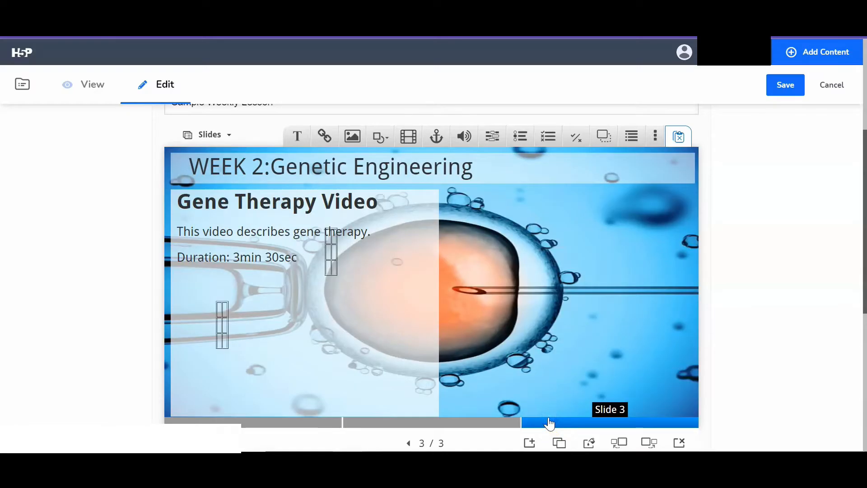
left_click(339, 261)
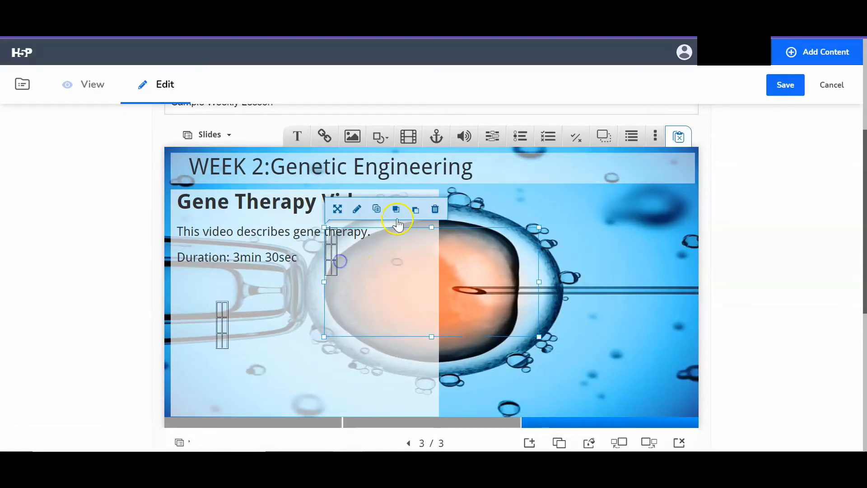
left_click(434, 208)
left_click(520, 274)
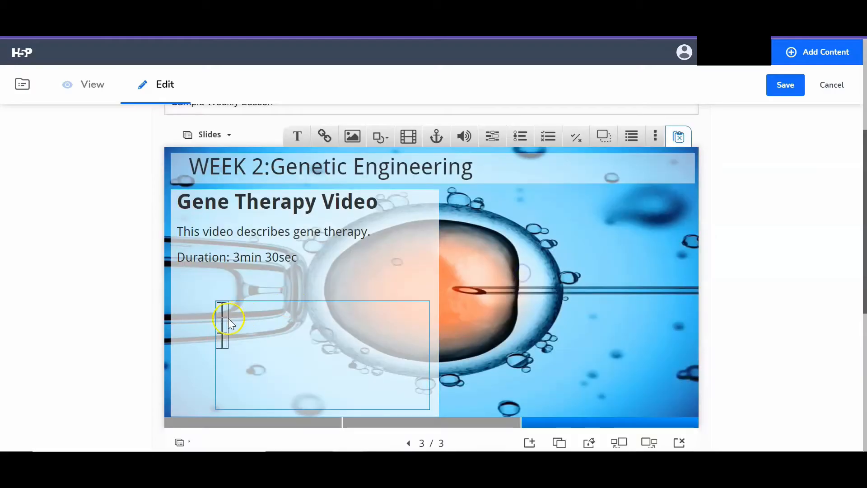
left_click(362, 310)
left_click(325, 283)
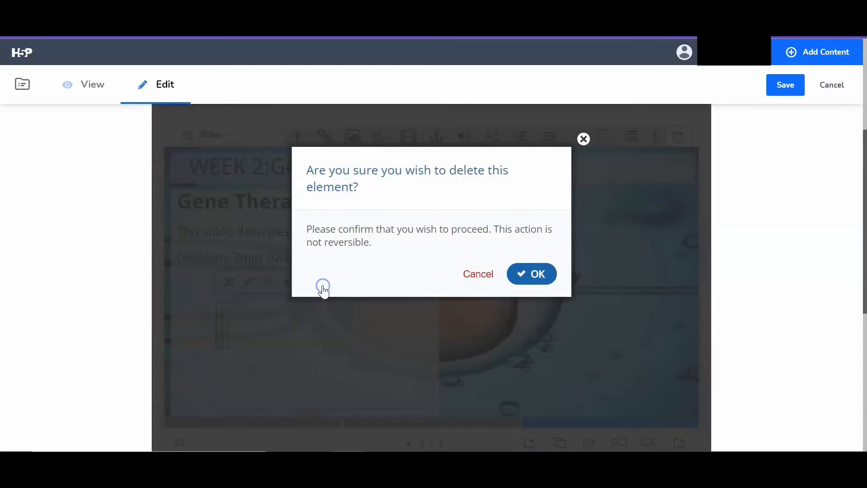
left_click(524, 274)
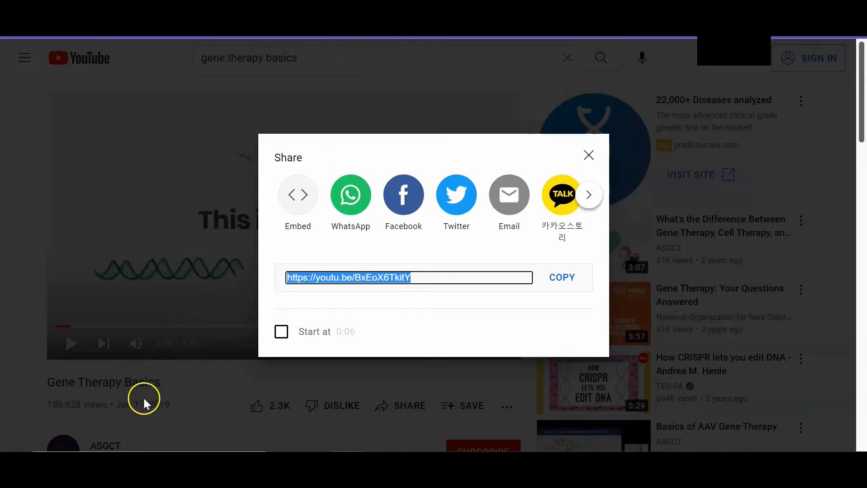
left_click(559, 285)
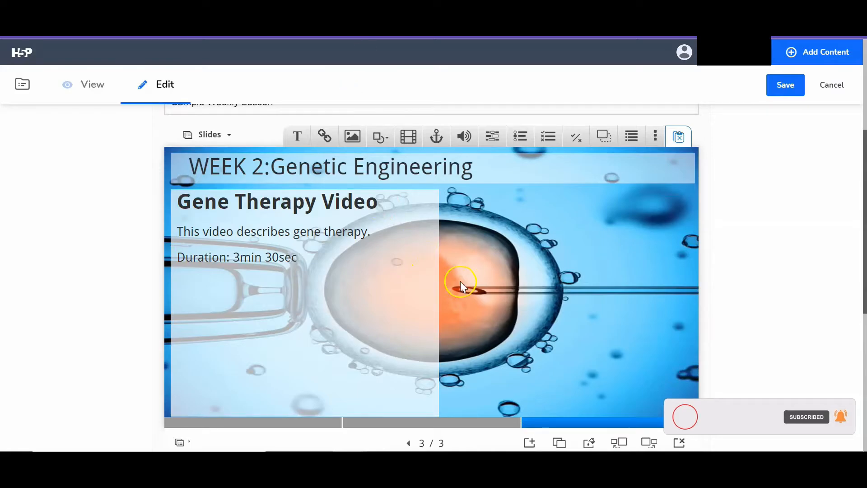
left_click(408, 138)
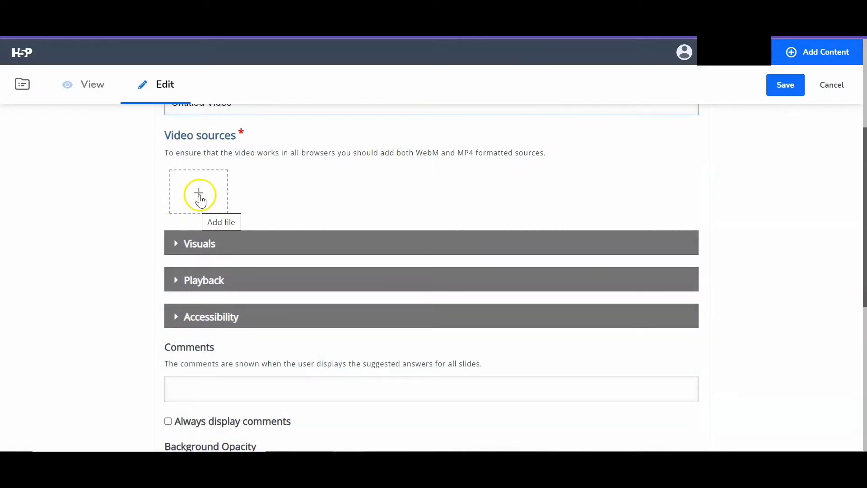
left_click(198, 199)
left_click(427, 240)
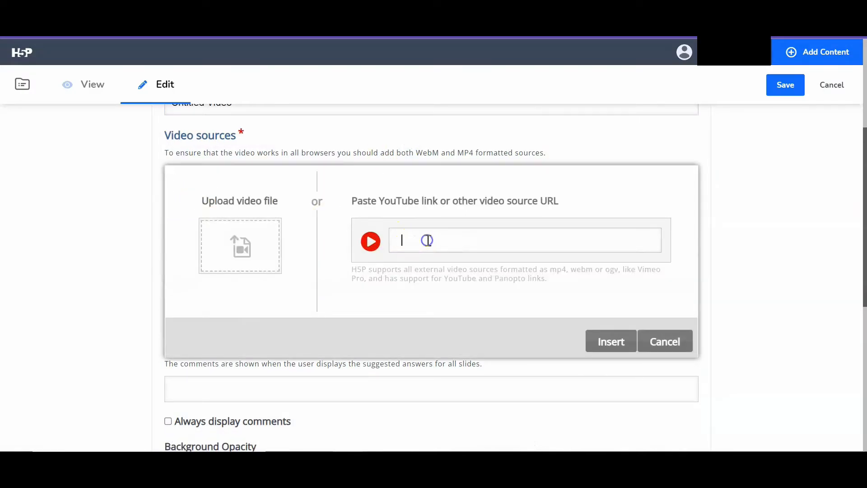
key("ctrl+v")
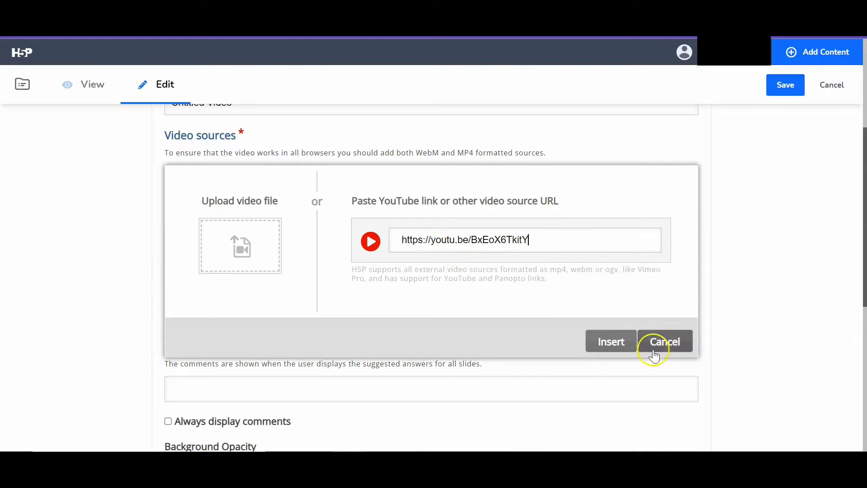
left_click(615, 348)
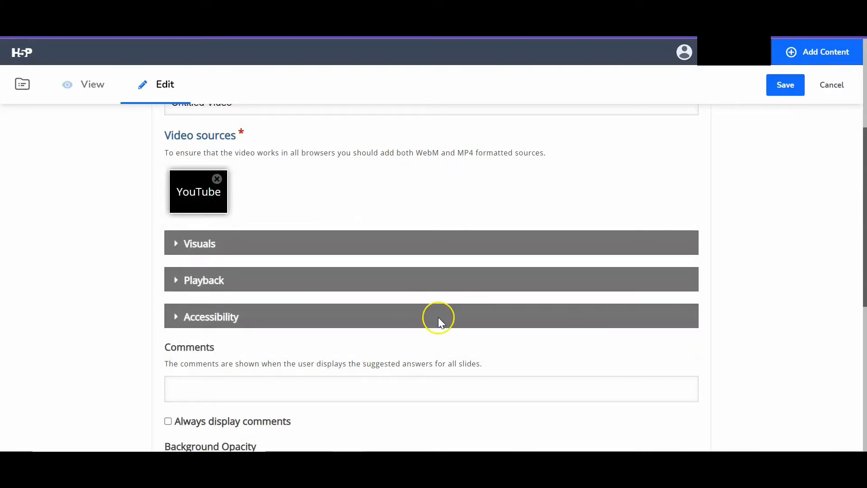
scroll(861, 215, "down", 4)
left_click(172, 367)
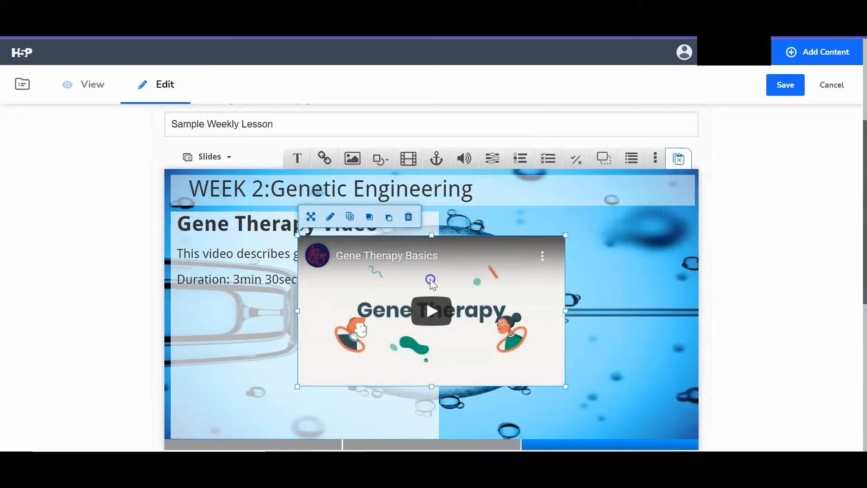
- Shrink the Gene Therapy Basics video and place it beside the semi-transparent text rectangle, below the slide heading
left_click_drag(431, 280, 606, 304)
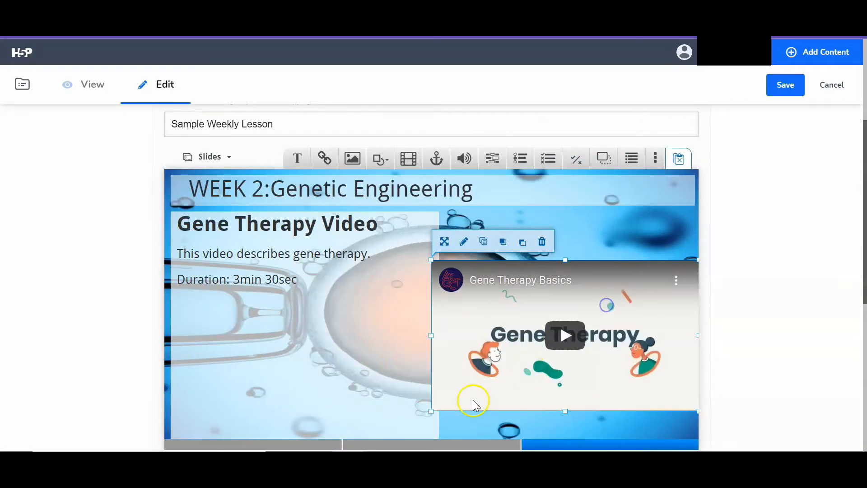
left_click_drag(430, 411, 479, 389)
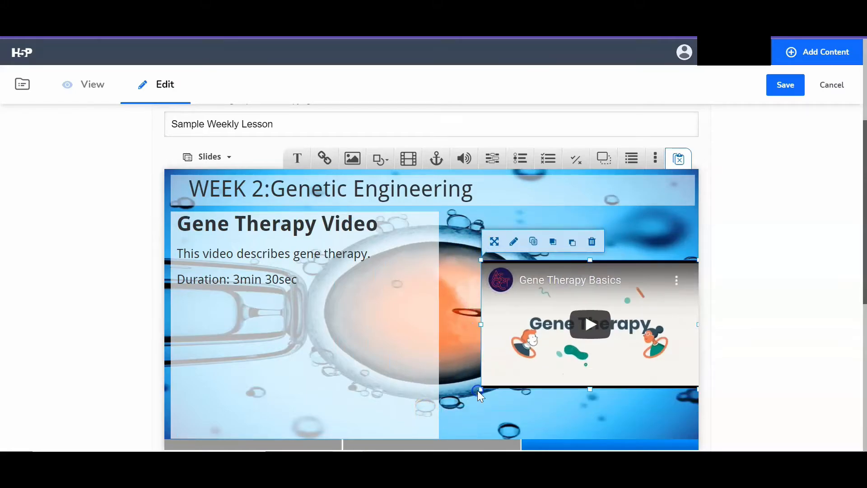
left_click_drag(601, 288, 571, 283)
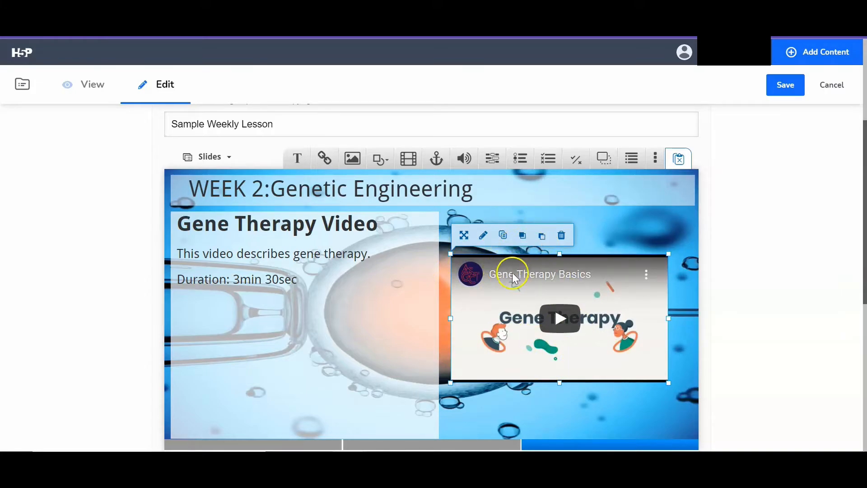
left_click_drag(510, 291, 509, 279)
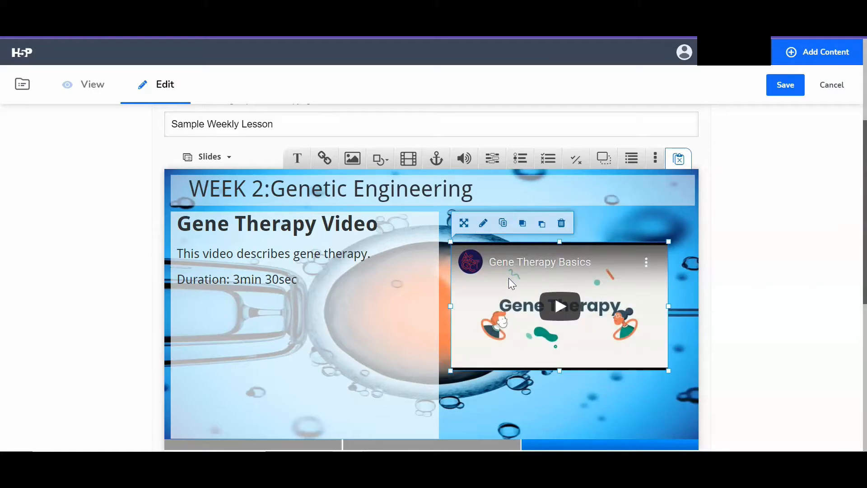
- Add an image element, look over its settings without choosing a file, and delete the placeholder image from the slide
left_click(353, 161)
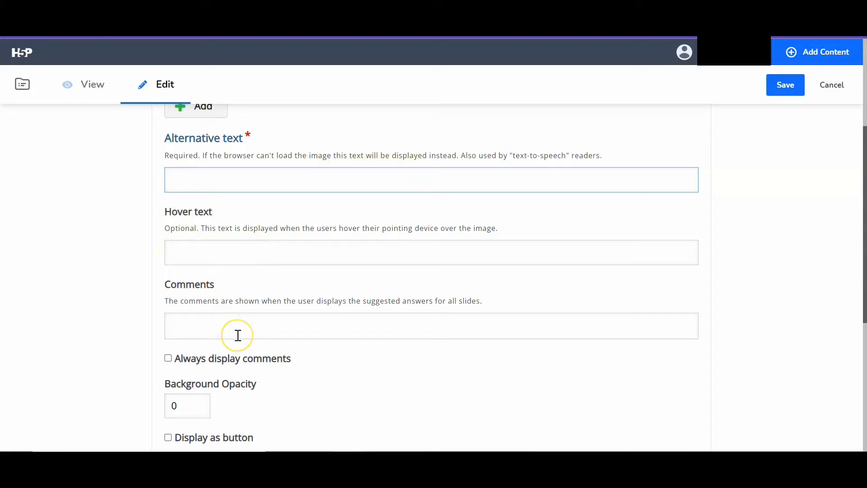
left_click_drag(863, 283, 865, 248)
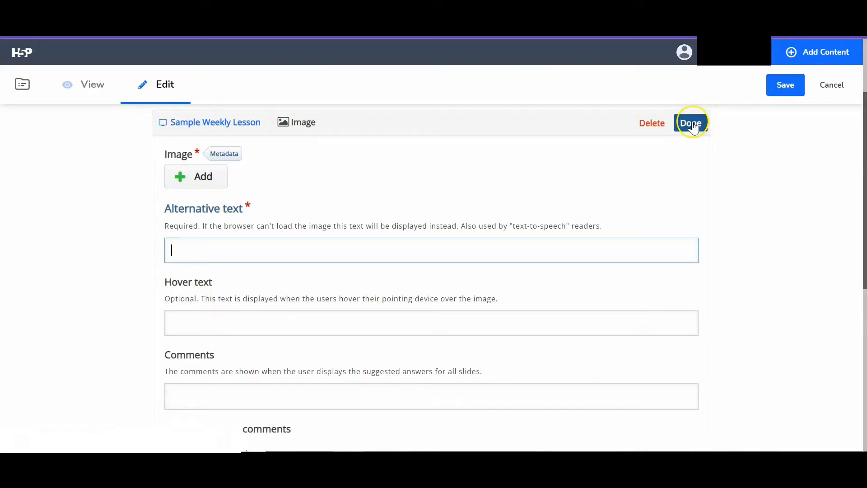
mouse_move(861, 136)
left_mouse_down()
mouse_move(863, 145)
mouse_move(863, 126)
left_mouse_up()
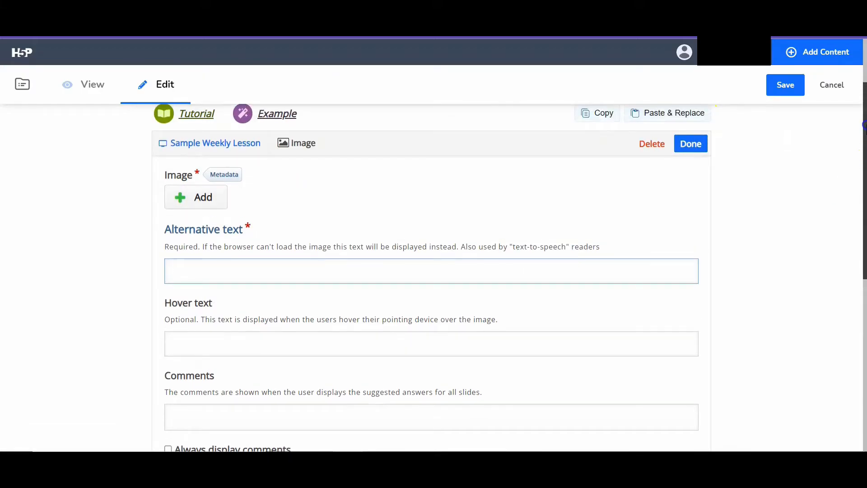
left_click(690, 148)
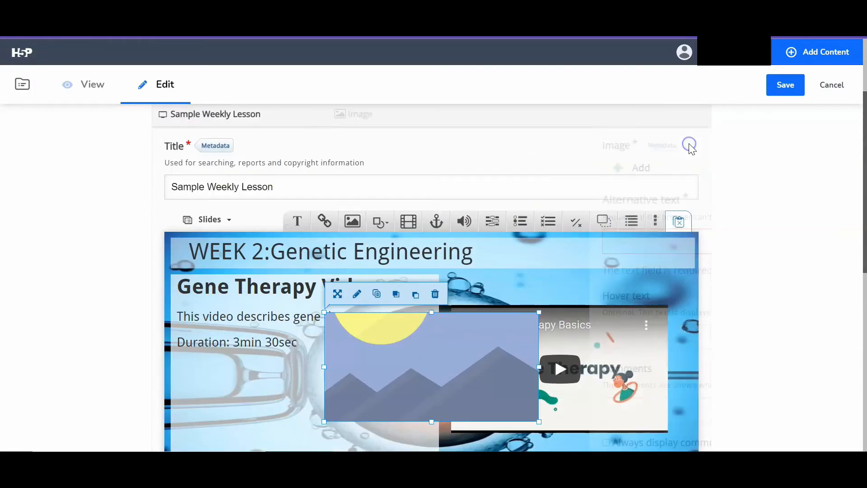
left_click(431, 310)
left_click(530, 357)
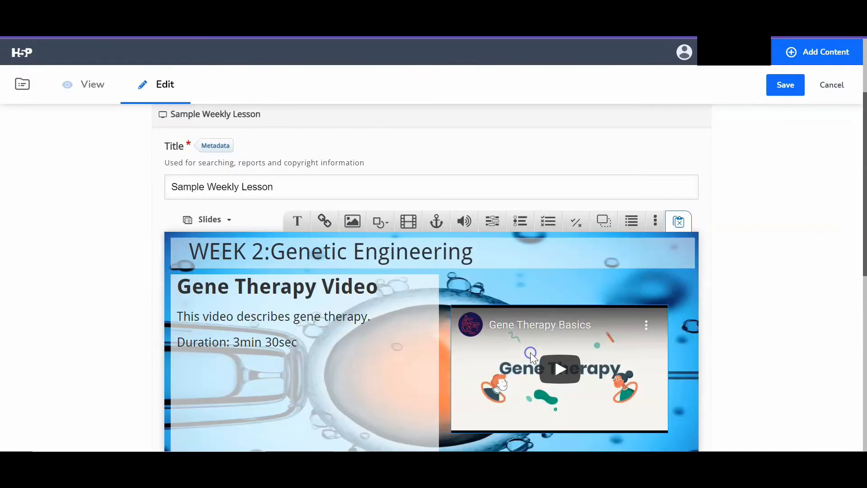
- Delete the Gene Therapy Basics video from the third slide
left_click(599, 334)
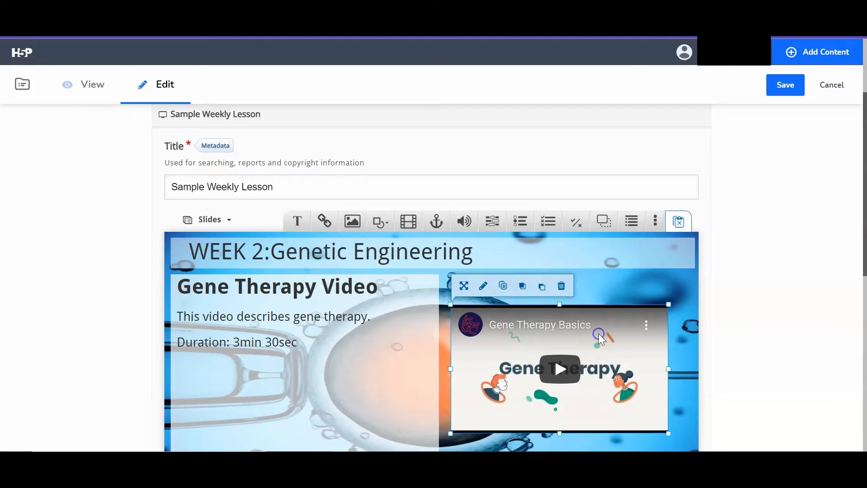
left_click(562, 286)
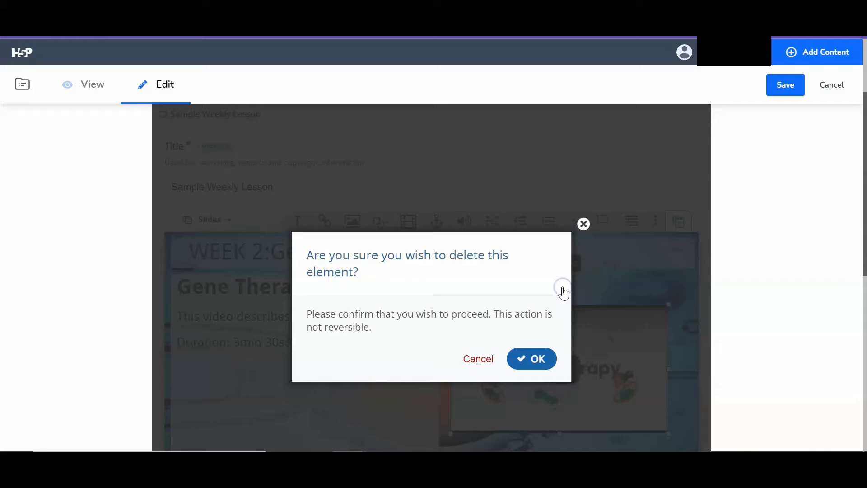
left_click(533, 361)
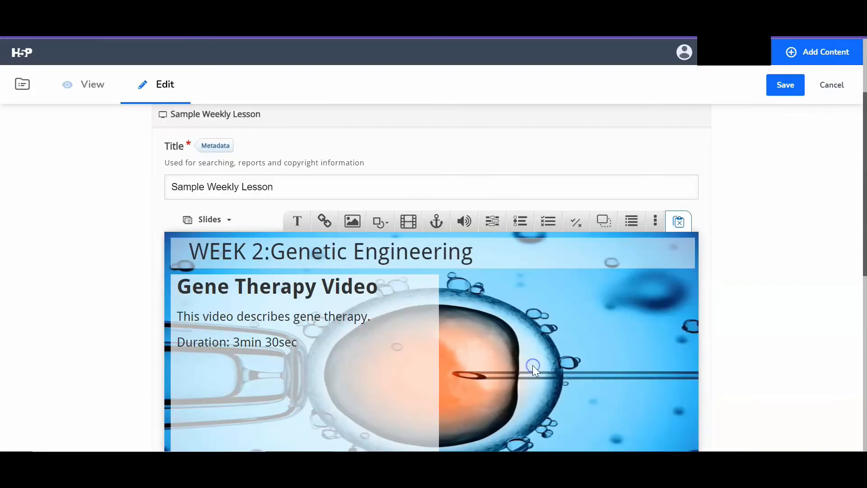
- Add a table element to the third slide and clear its default two-column sample table
left_click(658, 228)
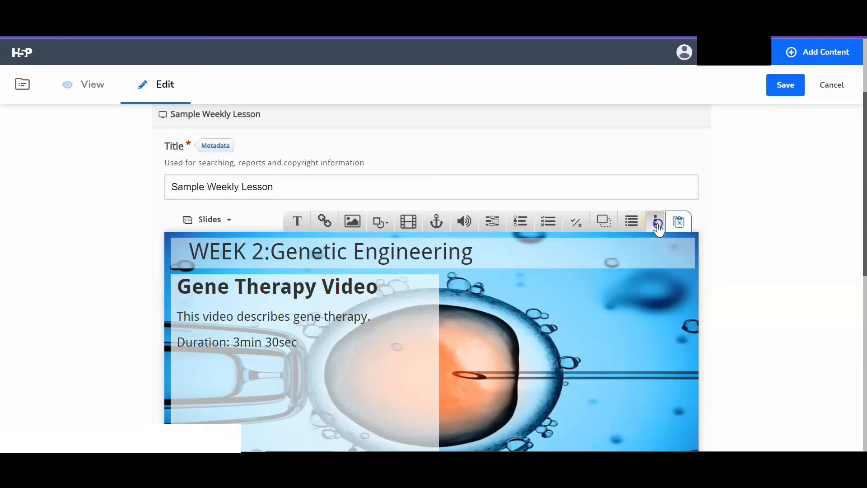
left_click(653, 253)
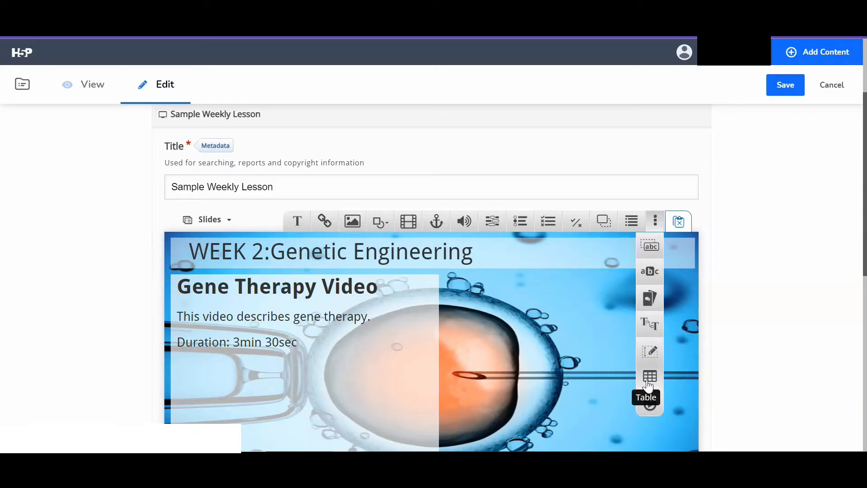
left_click(651, 377)
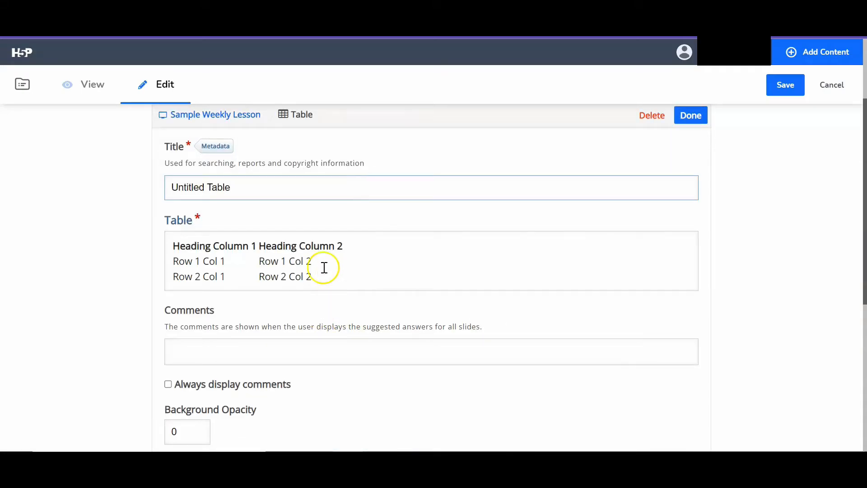
left_click(314, 281)
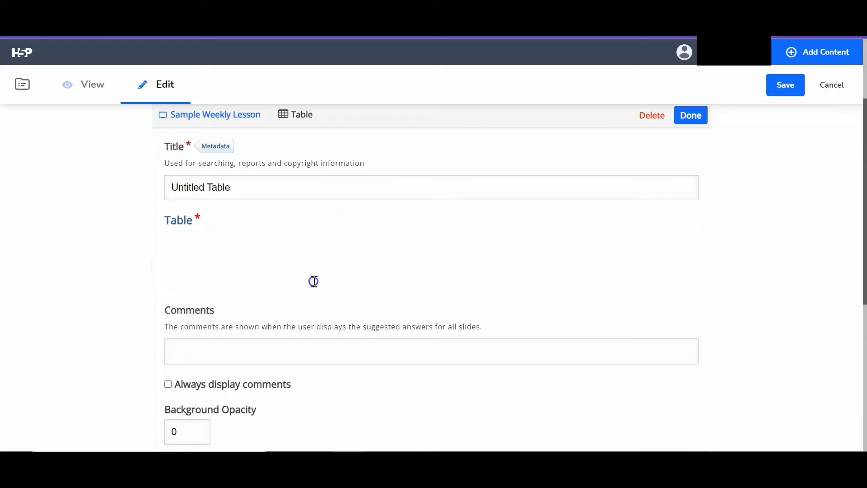
left_click(294, 304)
left_click_drag(304, 304, 176, 271)
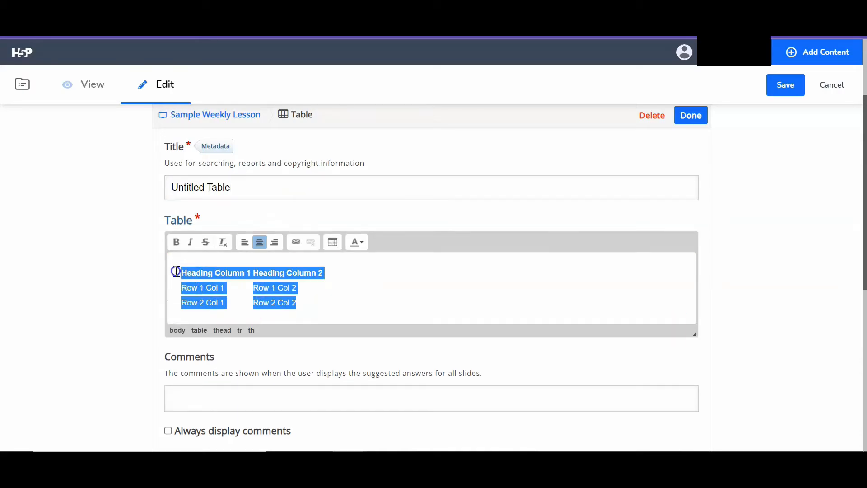
key("Delete")
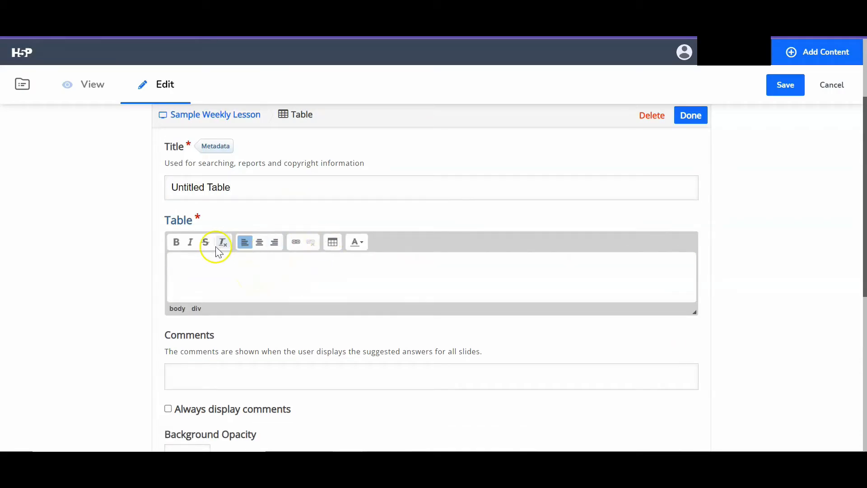
- Insert a new table with 5 rows and 5 columns into the table element
left_click(336, 247)
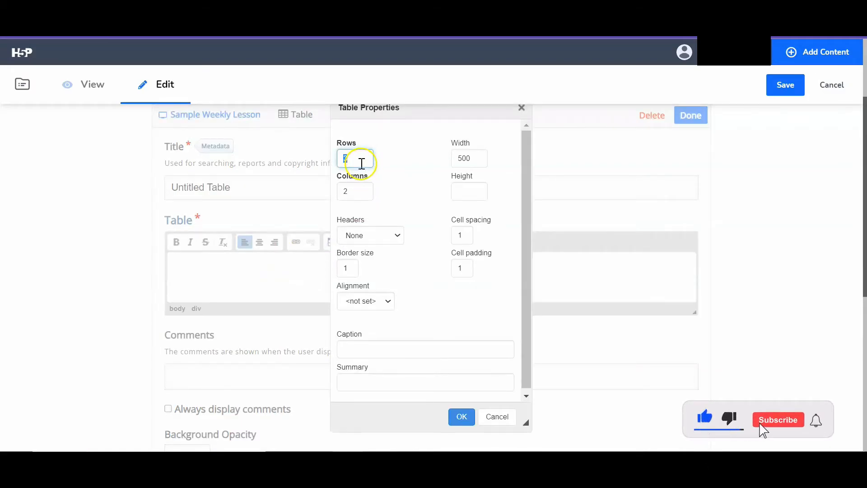
type("5")
left_click(356, 192)
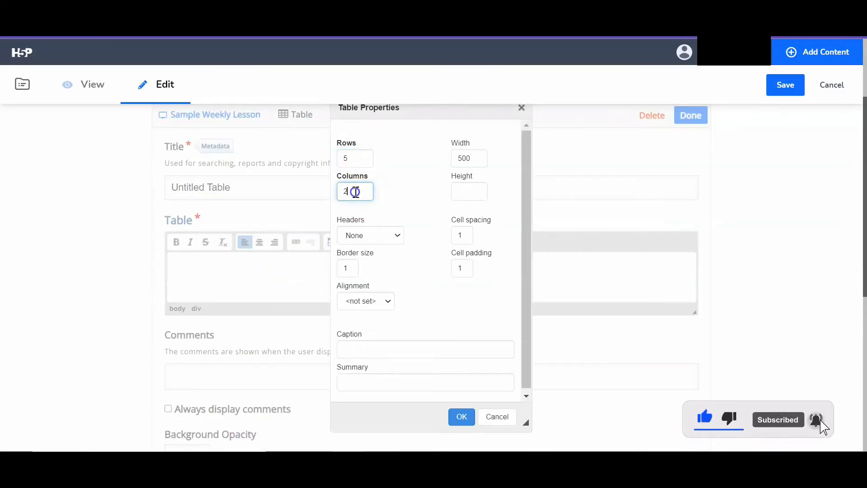
key("BackSpace")
type("5")
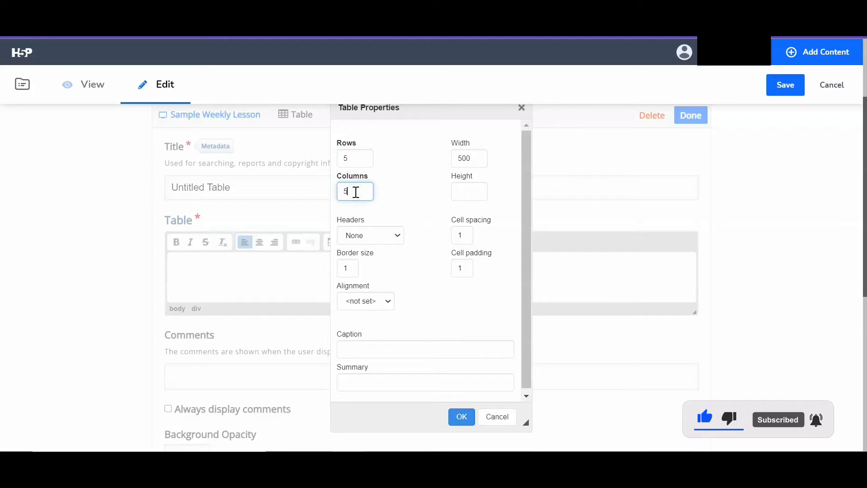
left_click(461, 418)
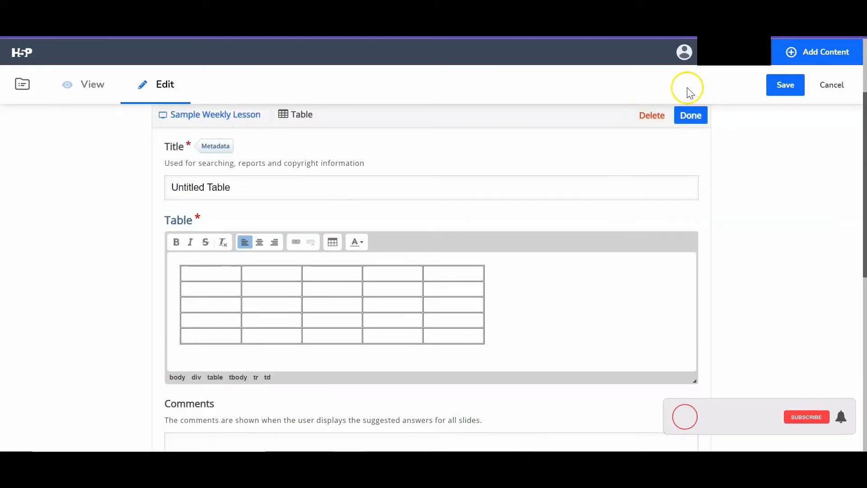
- Finish the table element, place it below the duration text on the third slide, and widen it slightly within the text panel
left_click(691, 116)
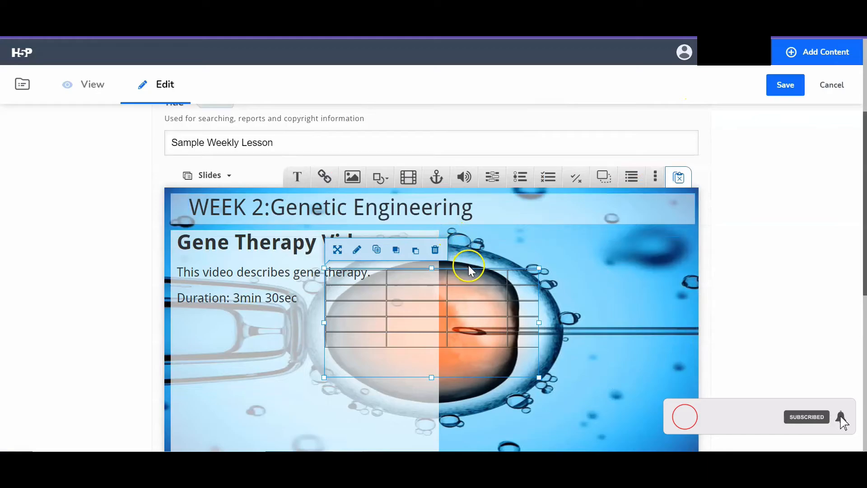
left_click_drag(469, 270, 336, 346)
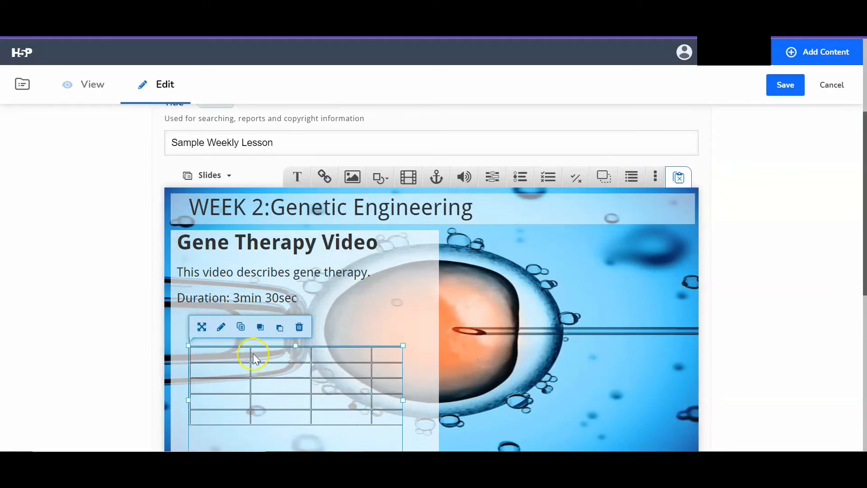
left_click(221, 330)
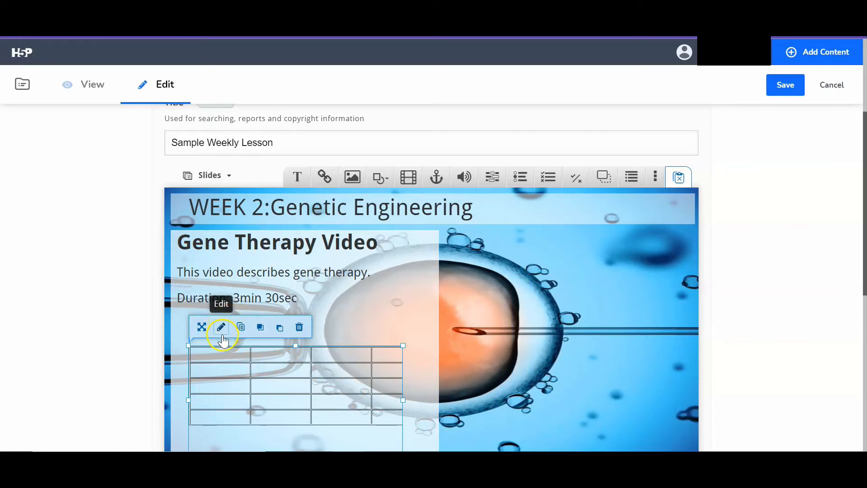
left_click(222, 334)
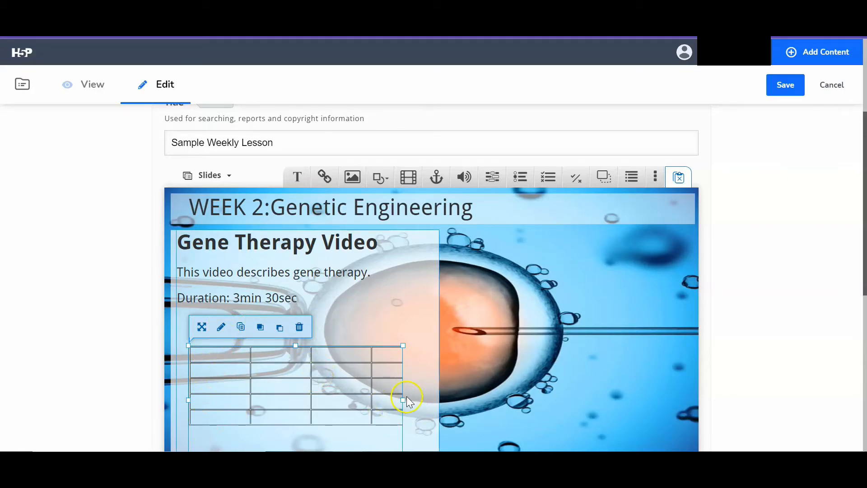
left_click_drag(403, 400, 428, 409)
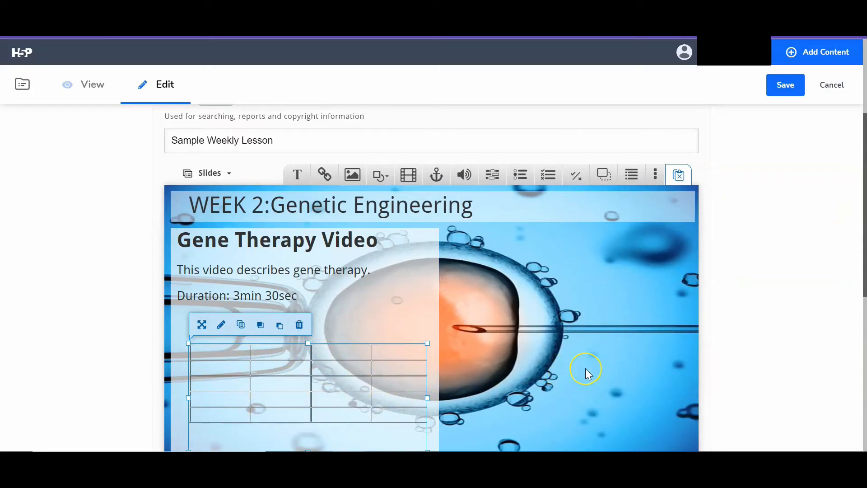
- Save the Sample Weekly Lesson presentation and check the reuse options of the saved content without choosing one
left_click(656, 178)
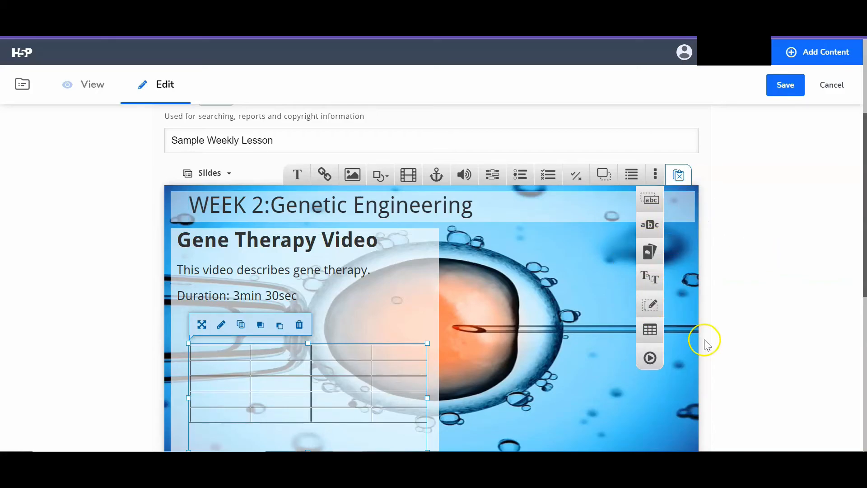
left_click(788, 90)
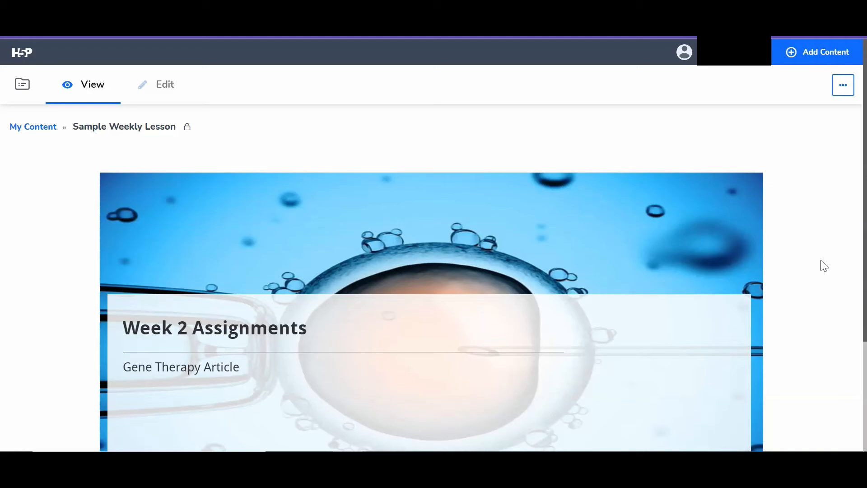
left_click_drag(862, 213, 864, 313)
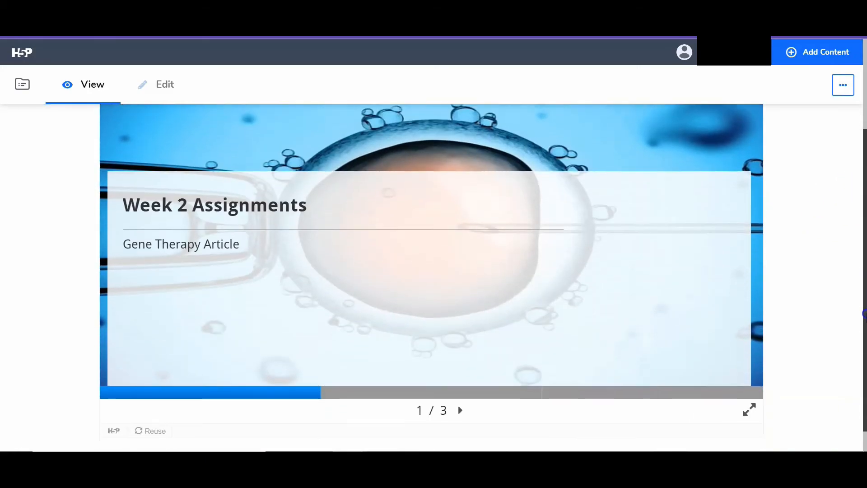
left_click(159, 425)
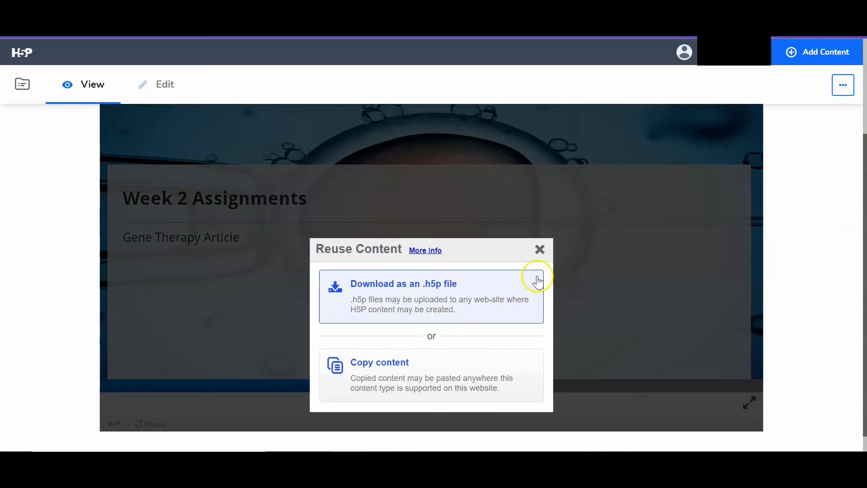
left_click(539, 252)
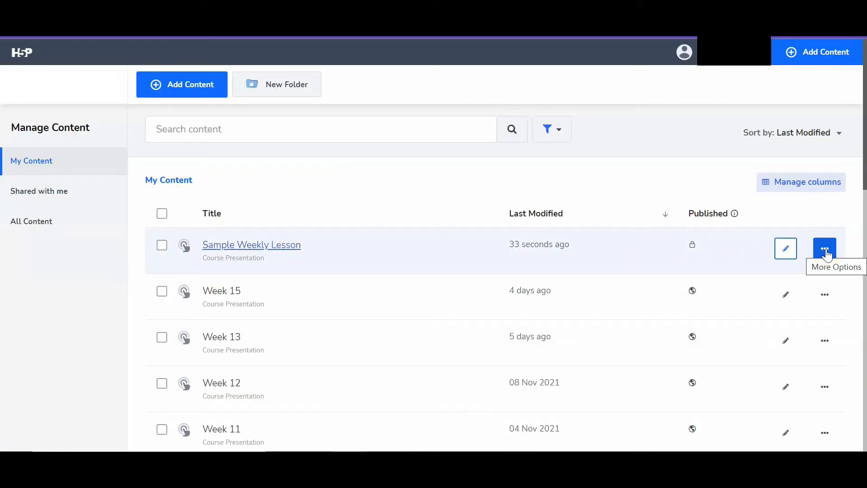
- Review the organization sharing and collaborator options for Sample Weekly Lesson in My Content, leaving them unchanged
left_click(826, 252)
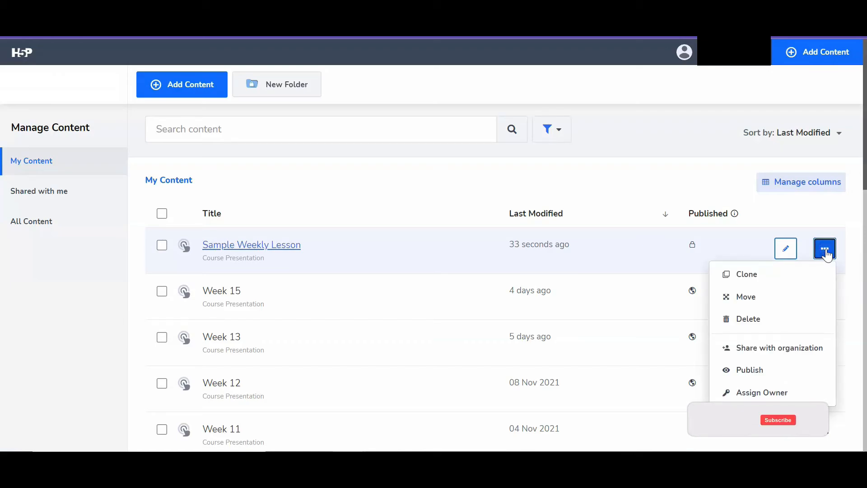
left_click(771, 350)
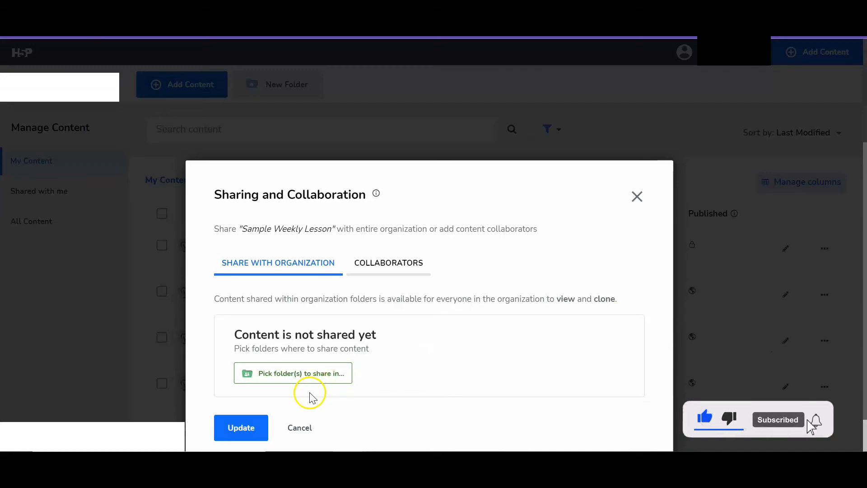
left_click(409, 259)
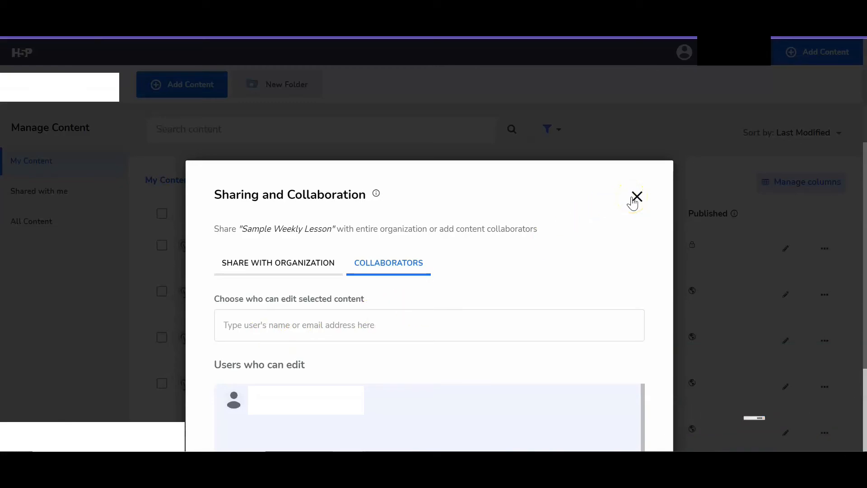
left_click(634, 198)
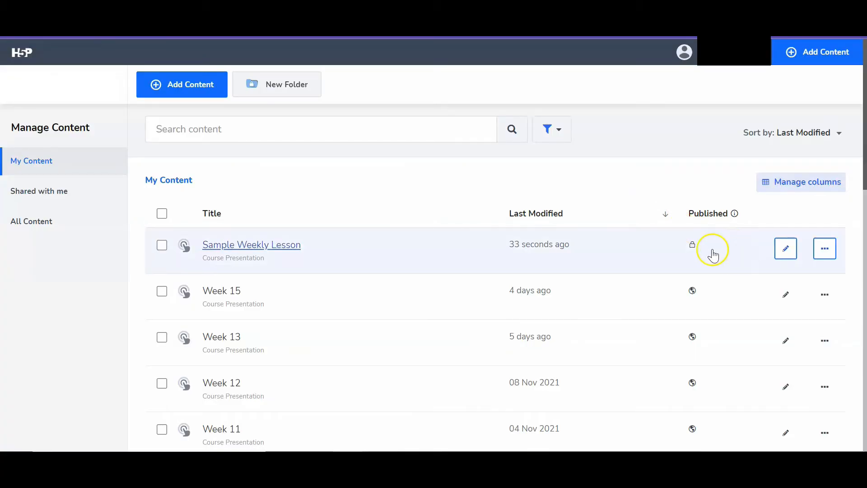
- Examine the Public publishing status for Sample Weekly Lesson, compare its external link and embed code, and close without updating
mouse_move(692, 251)
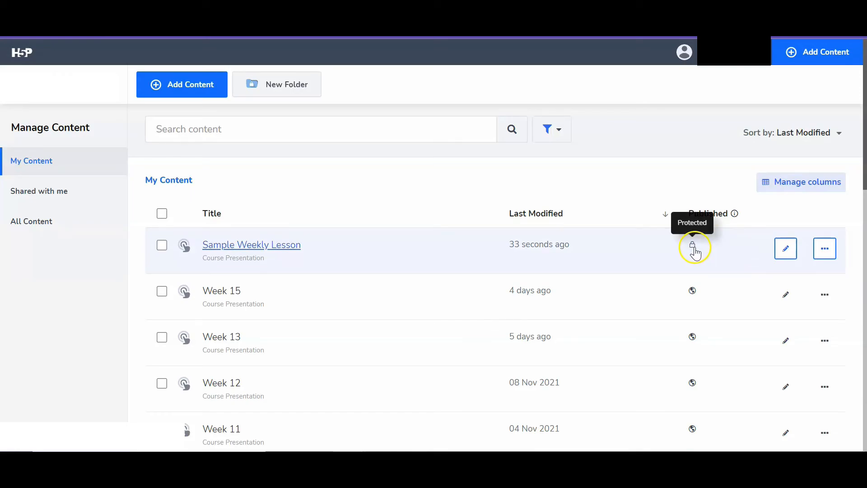
left_click(695, 249)
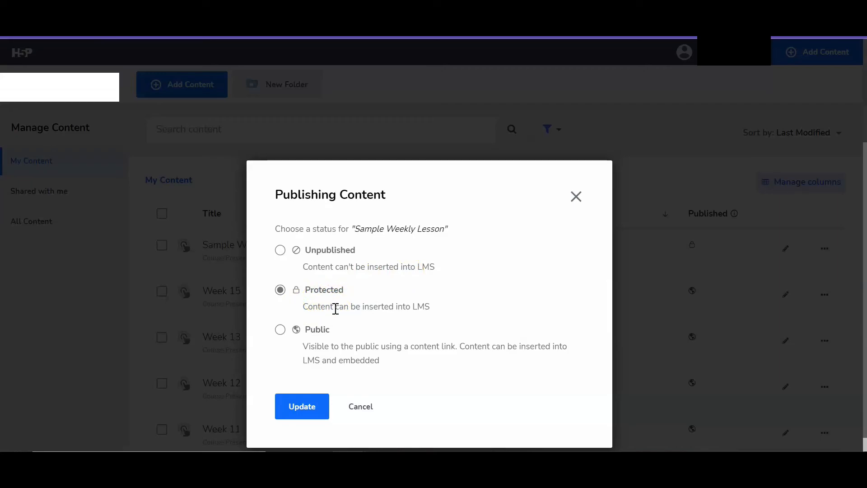
left_click(281, 331)
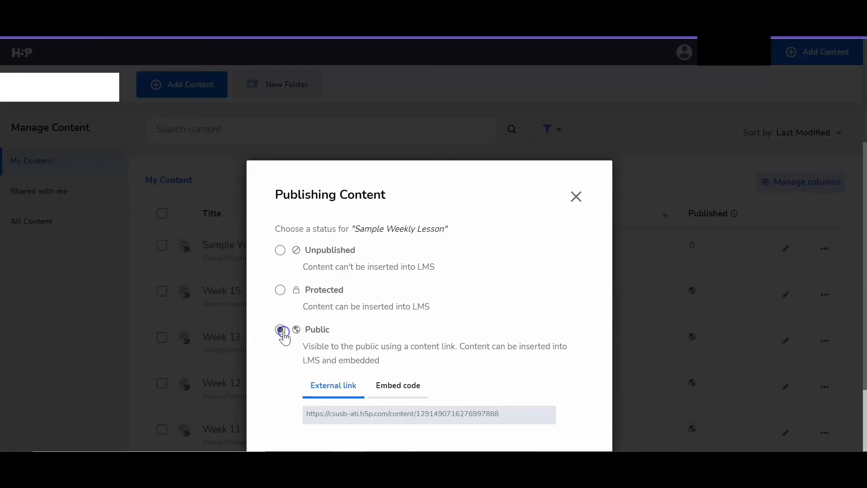
left_click(383, 392)
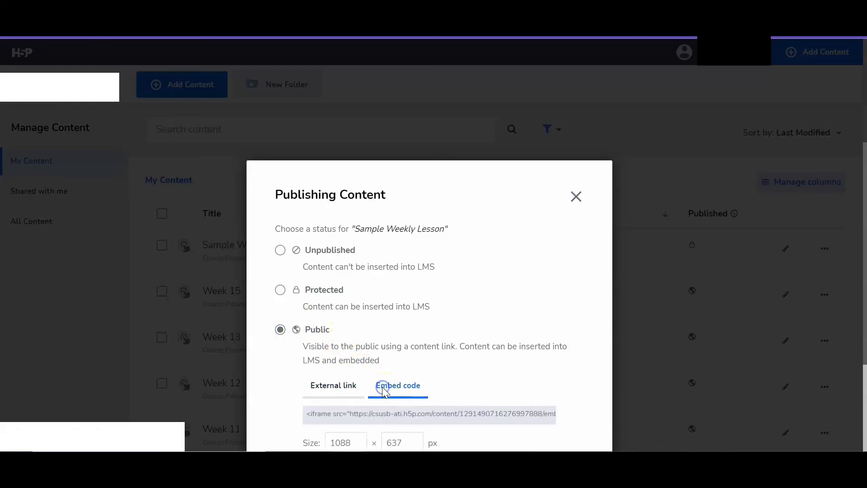
left_click(346, 390)
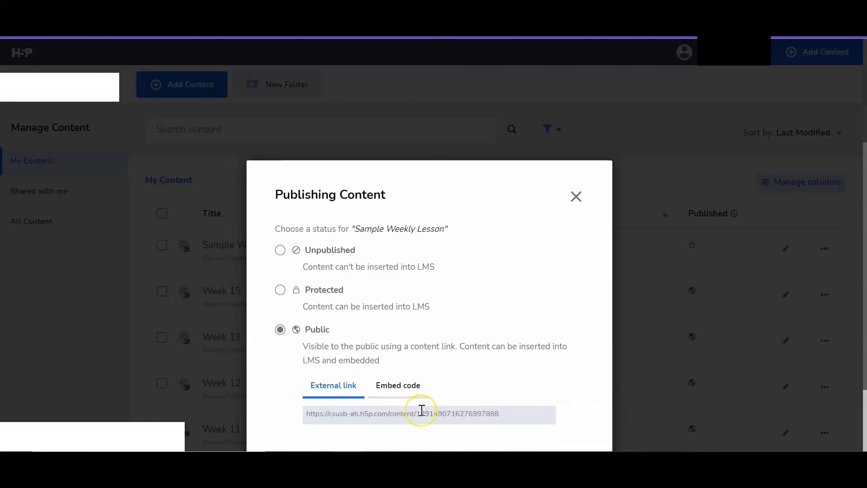
left_click(398, 385)
left_click(479, 386)
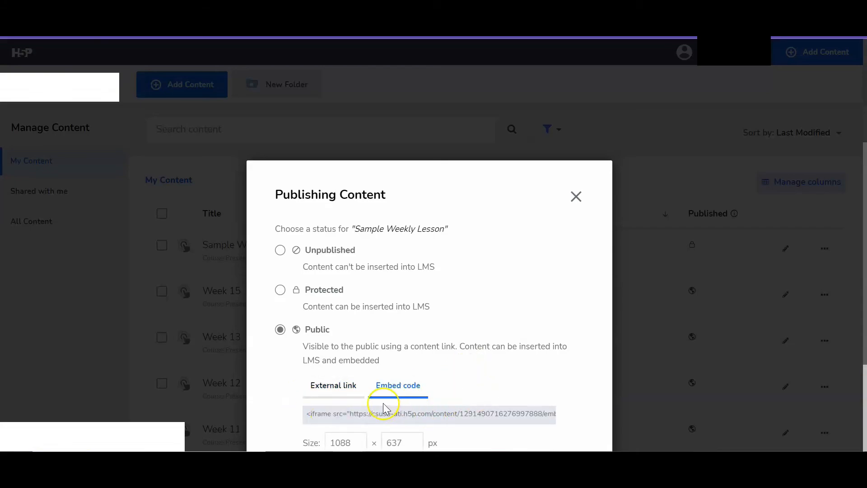
left_click(349, 385)
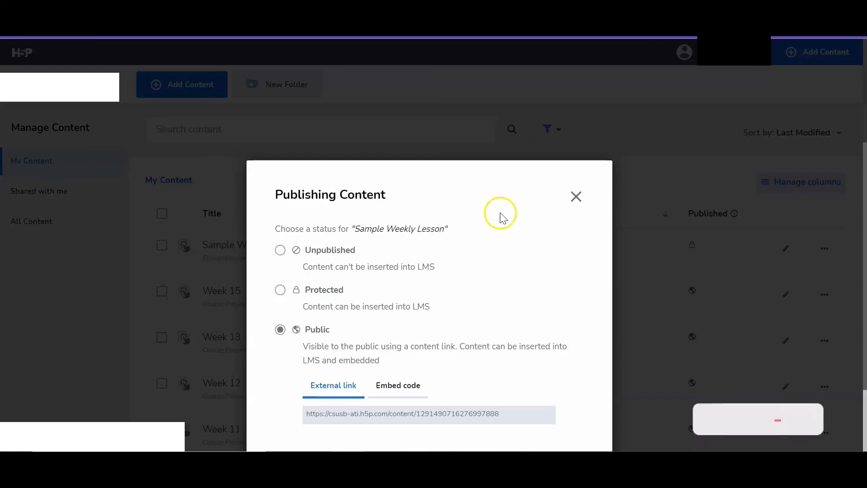
left_click(576, 196)
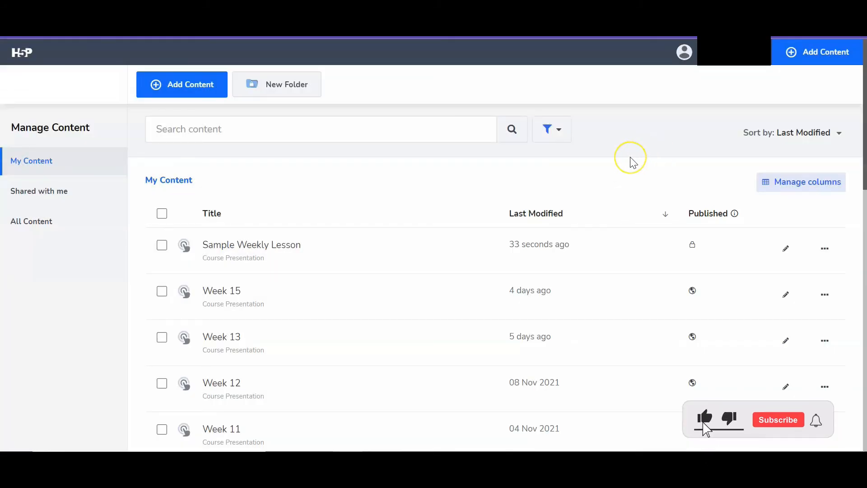